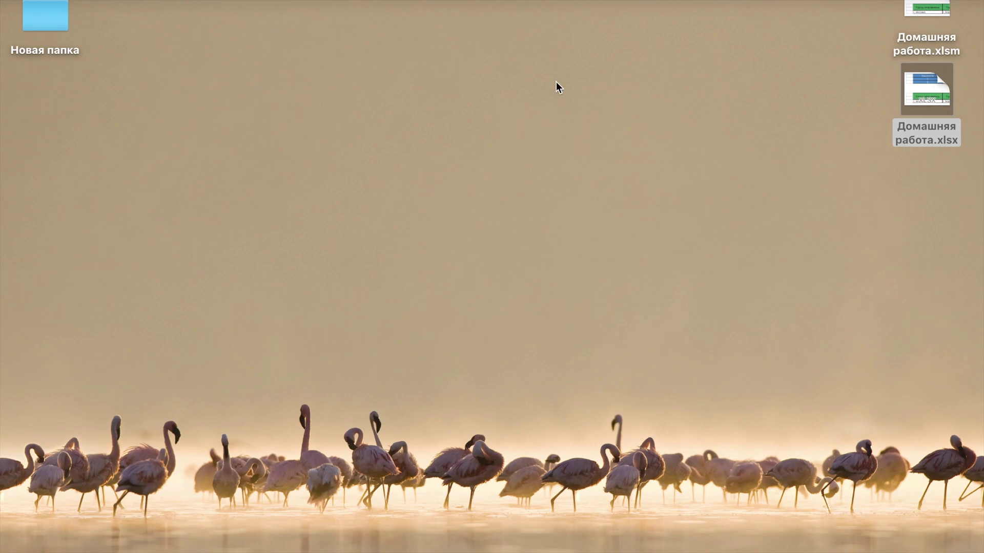
- Declare an empty Sub if_test() with its End Sub in the VBA module and start stepping it
left_click(434, 306)
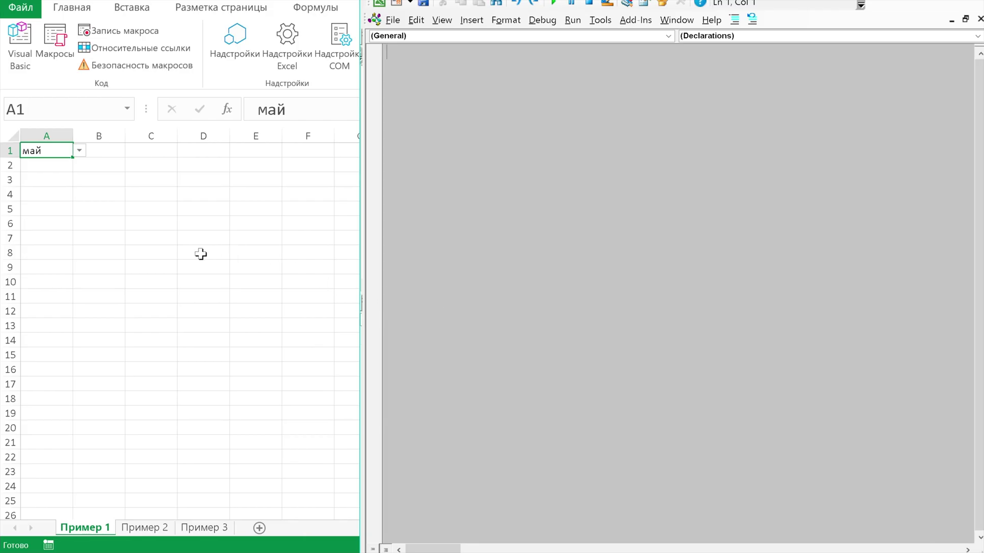
key("Return")
type("sub if_test")
type("()")
key("Return")
key("Return")
key("Return")
key("Return")
key("Return")
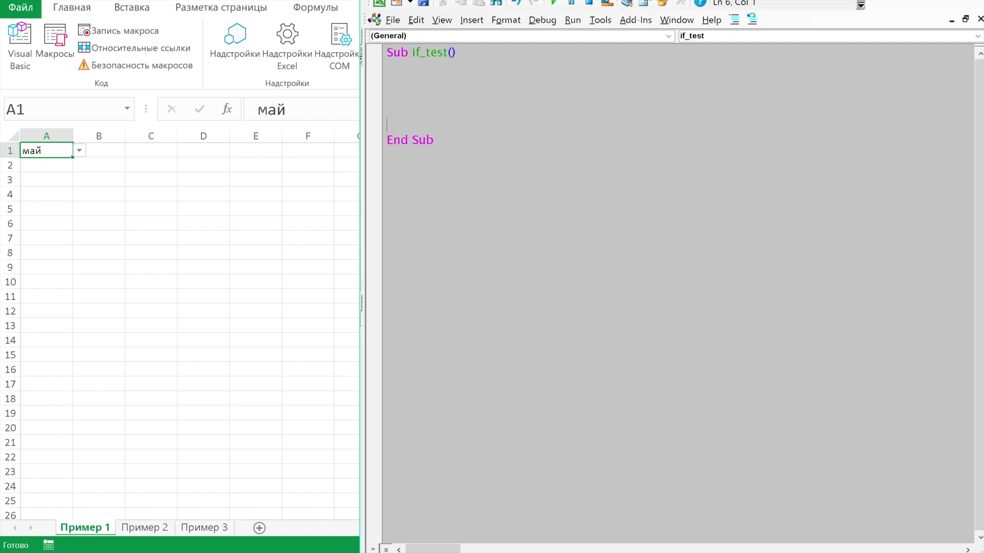
key("F8")
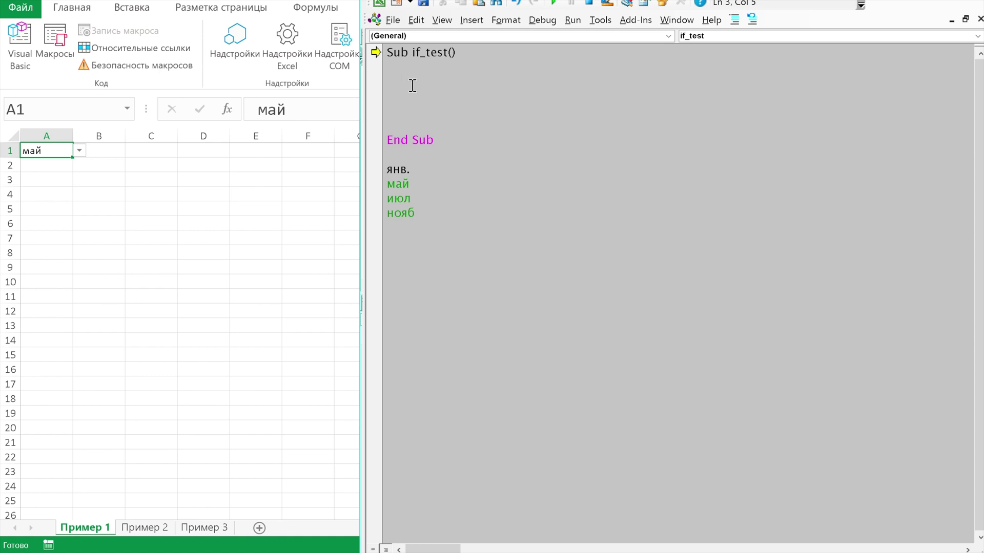
- Write an If block: when Cells(1,1) = "январь", set Cells(1,2) = "Зима", then End If
type("if ")
type("cells")
type("(1,1) = \"январь\"")
type(" then")
key("Return")
type("cells(")
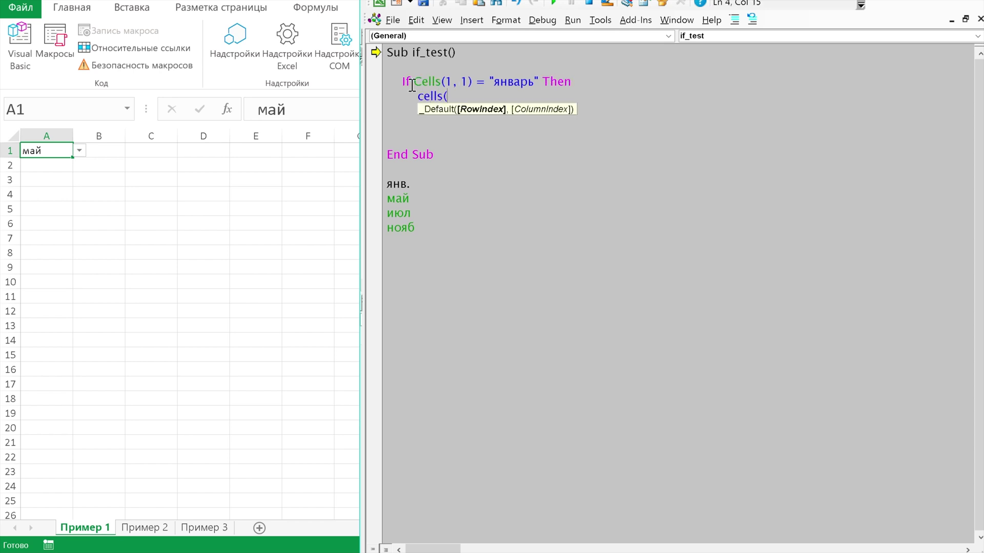
type("1,2")
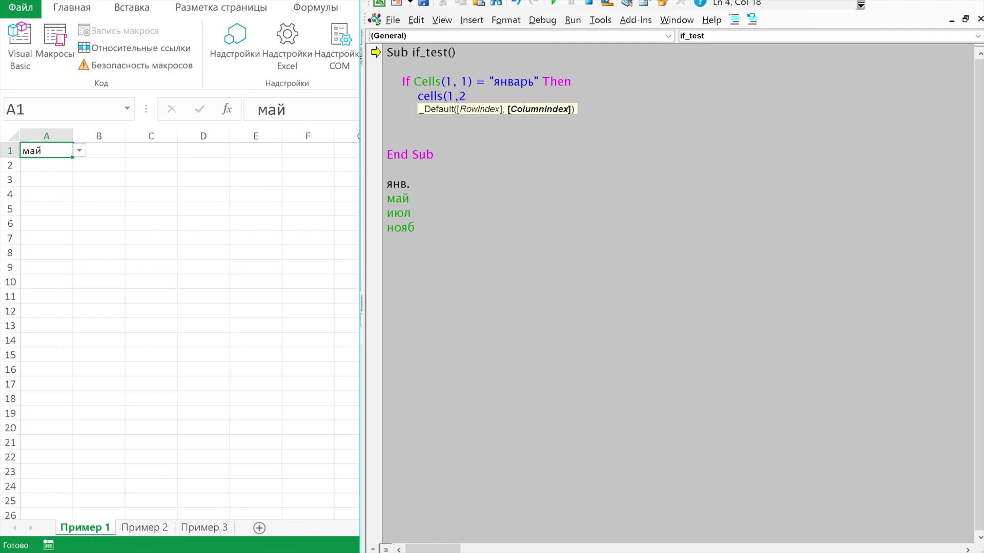
type(") = ")
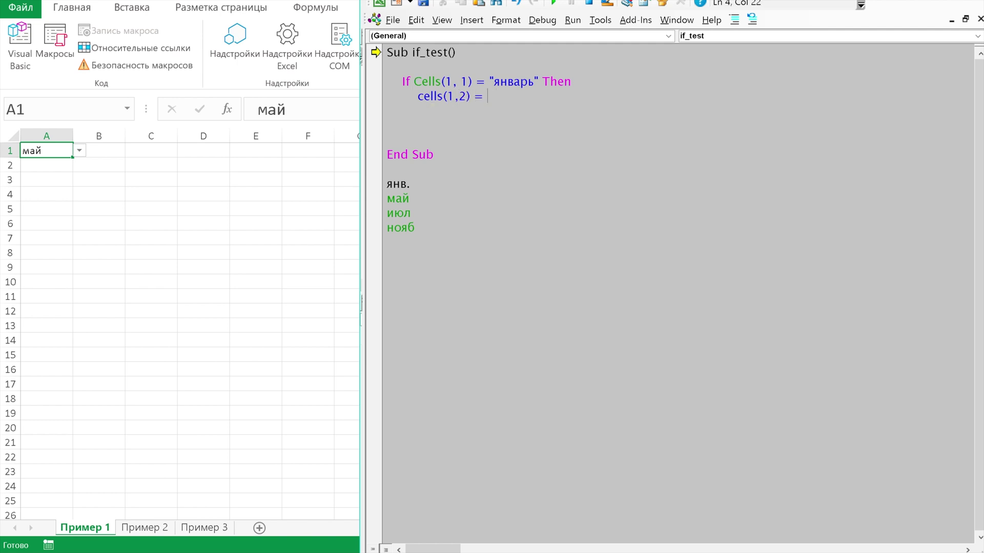
type("\"")
type("О")
key("BackSpace")
type("Зима\"")
key("Return")
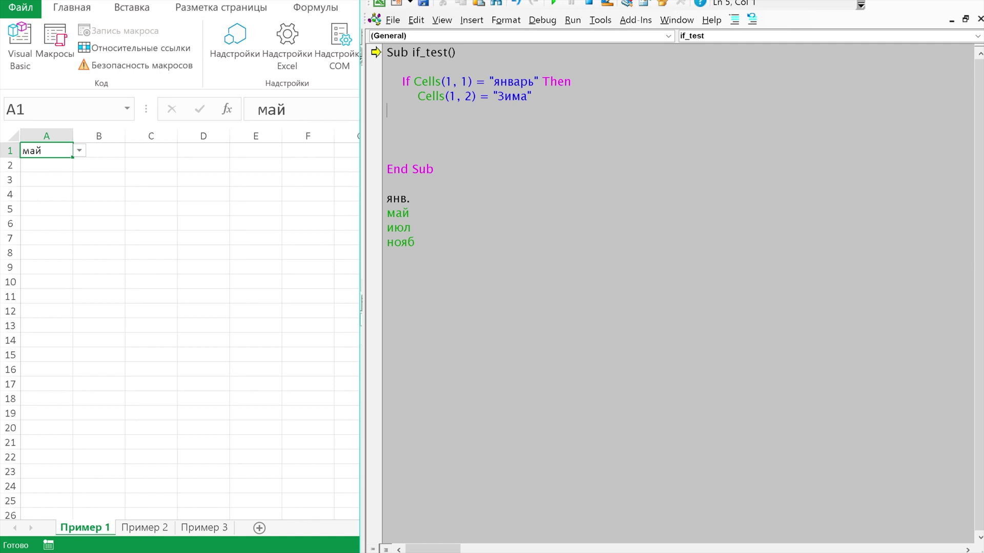
key("Return")
key("BackSpace")
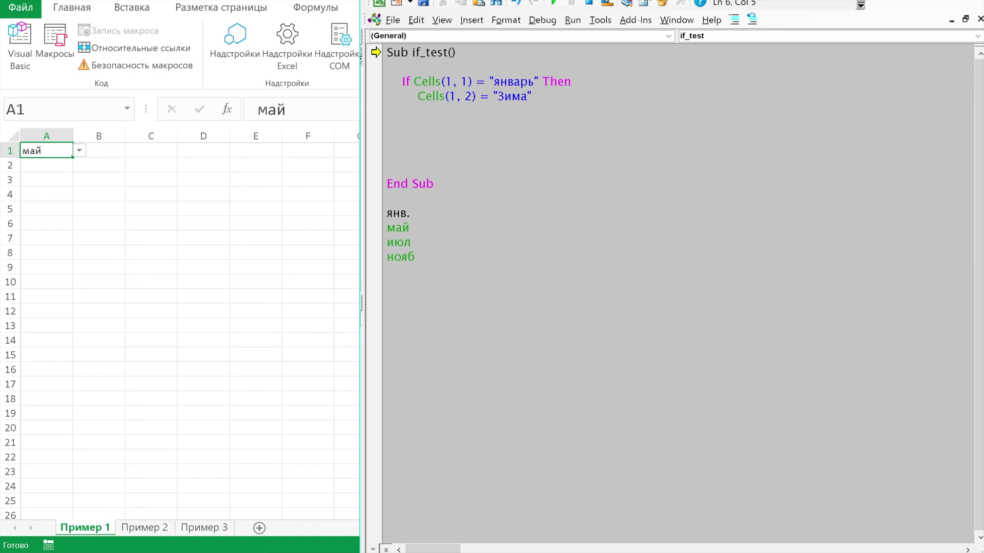
key("BackSpace")
key("BackSpace")
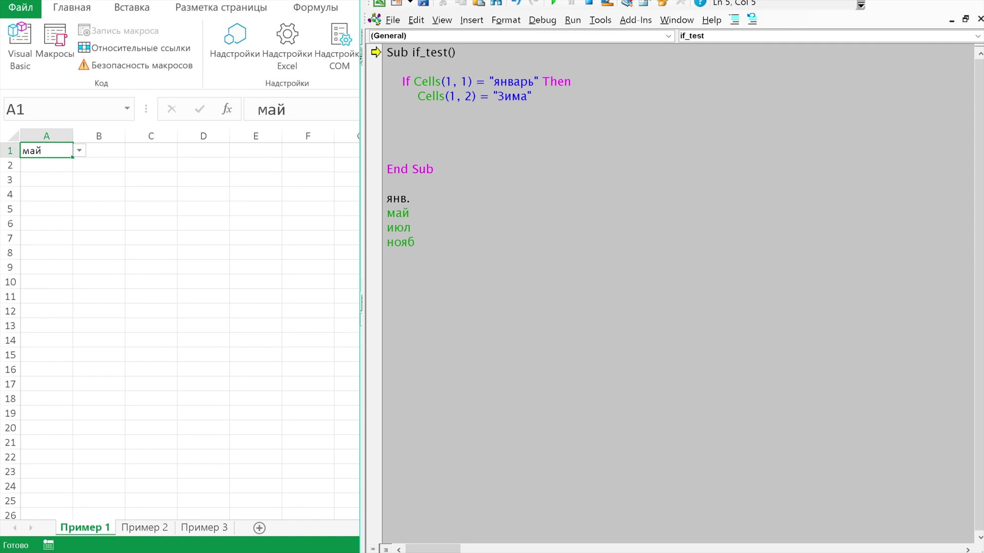
type("утв")
key("BackSpace")
key("BackSpace")
key("BackSpace")
type("end if")
key("Return")
- Select the whole If…End If block for copying
left_click(387, 81)
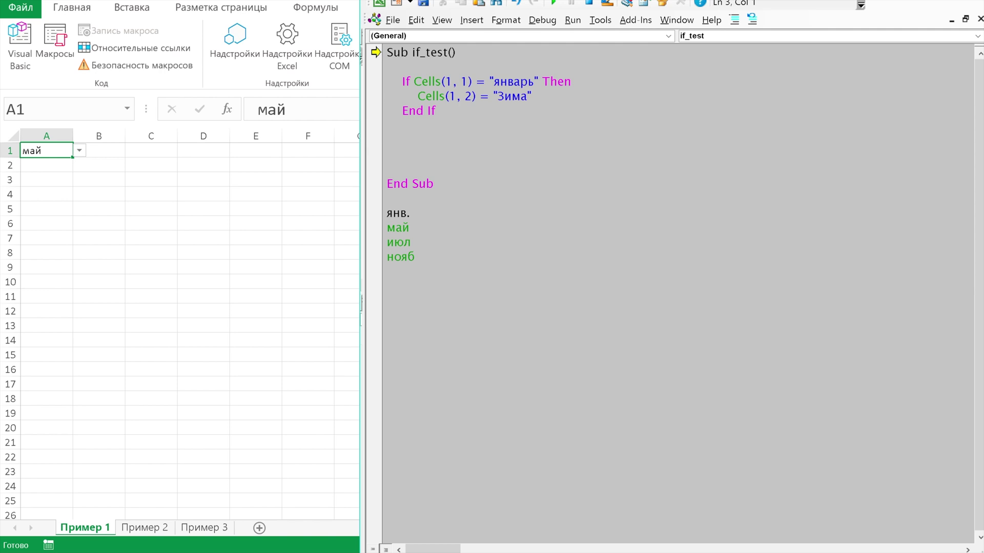
key("ctrl+shift+End")
key("shift+Up")
key("shift+Up")
key("shift+Up")
key("shift+Up")
key("shift+Up")
key("shift+Up")
key("shift+Up")
key("shift+Up")
key("shift+Up")
key("shift+Up")
key("ctrl+c")
left_click(387, 125)
- Paste copies of the январь/Зима If block below the first one
key("Return")
key("Tab")
key("ctrl+v")
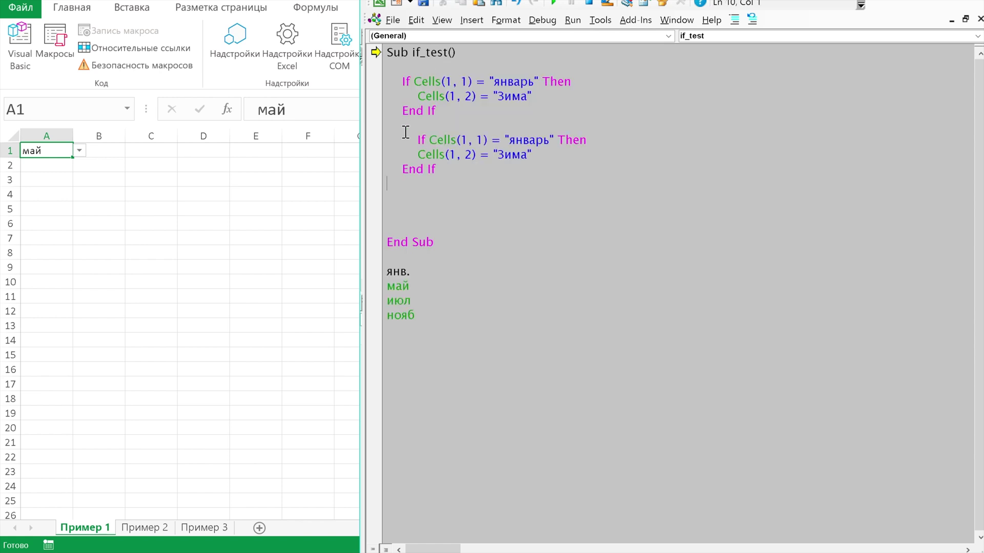
key("ctrl+z")
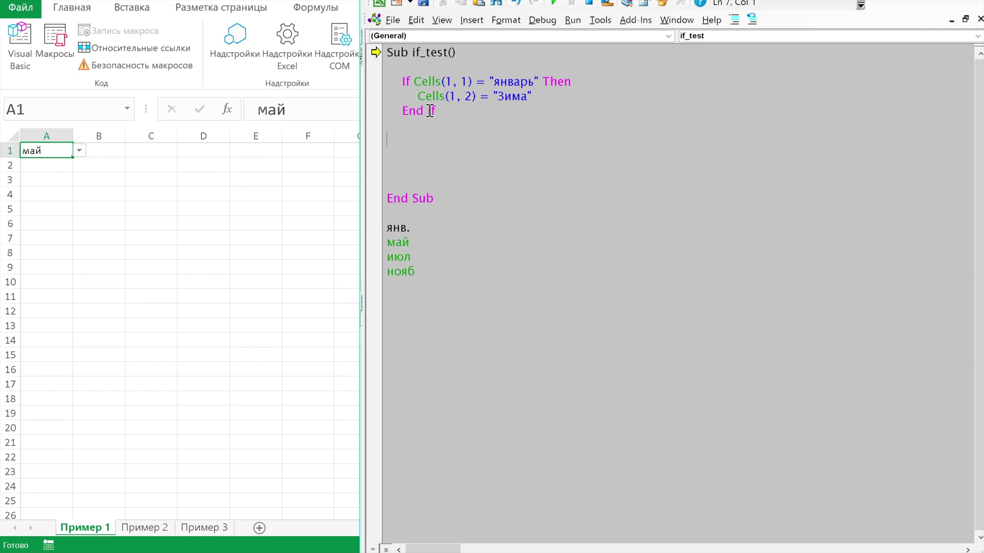
key("ctrl+v")
key("Return")
key("Return")
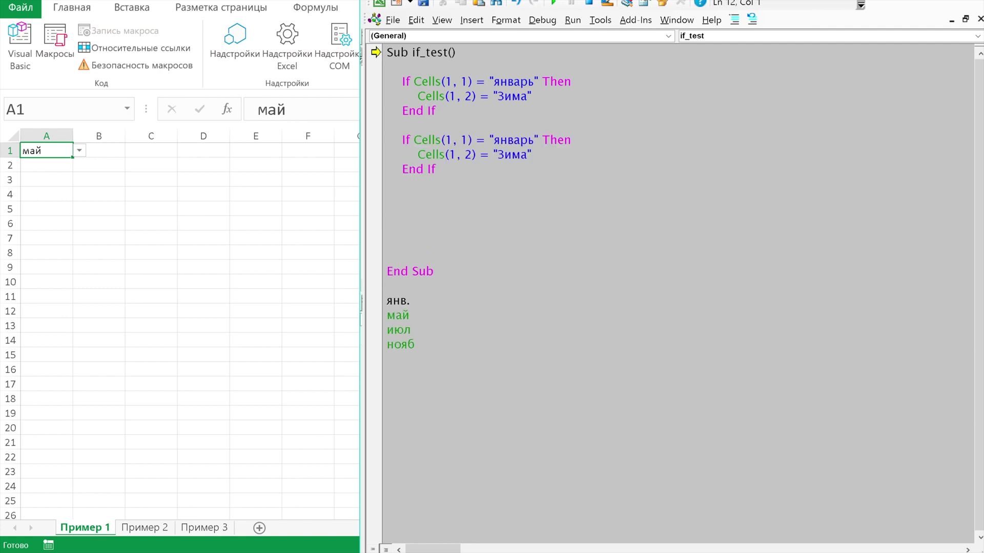
key("ctrl+v")
key("ctrl+v")
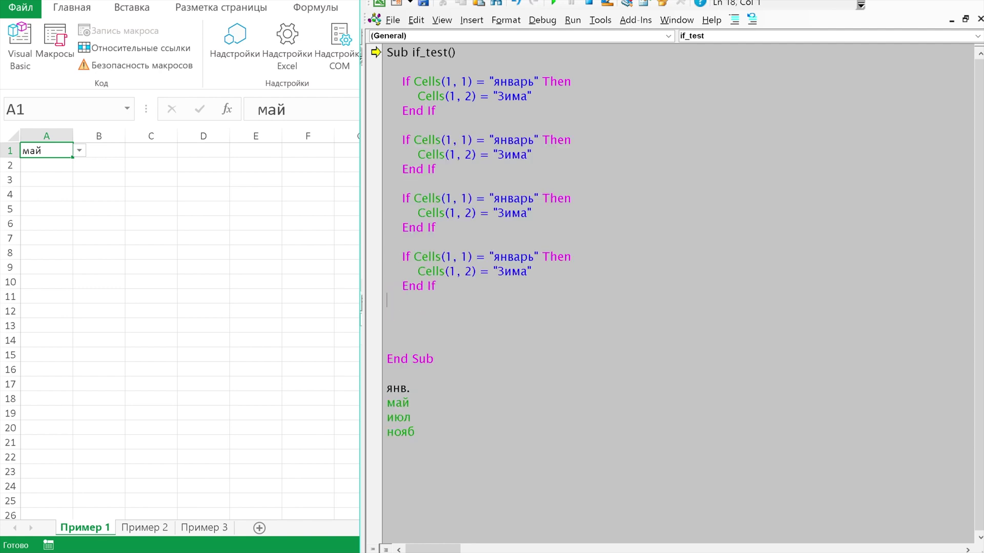
- Change the second block to month май and season Весна
left_click(507, 140)
double_click(507, 140)
type("vfq")
key("BackSpace")
key("BackSpace")
key("BackSpace")
type("май")
double_click(508, 154)
type("Весна")
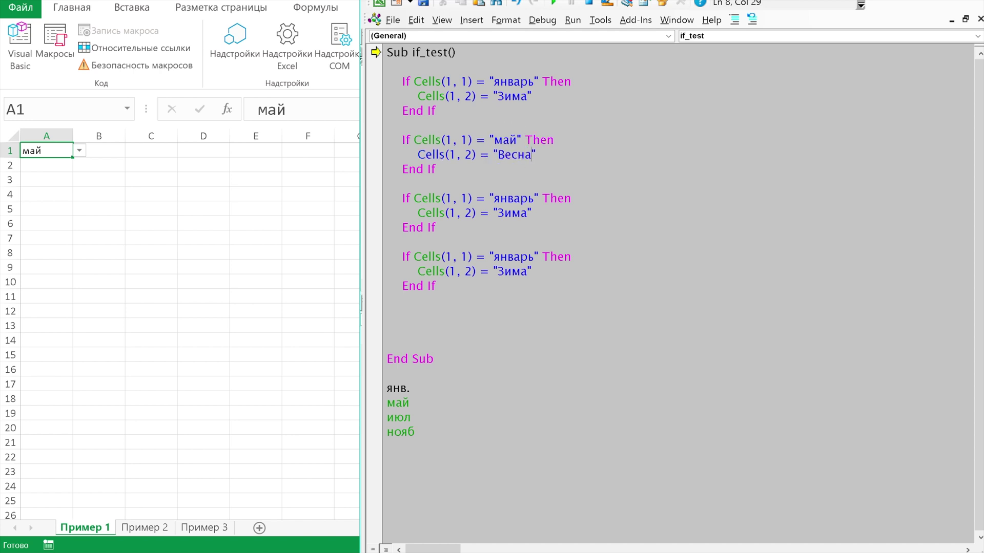
- Change the third block to month Июль and season Лето
double_click(511, 199)
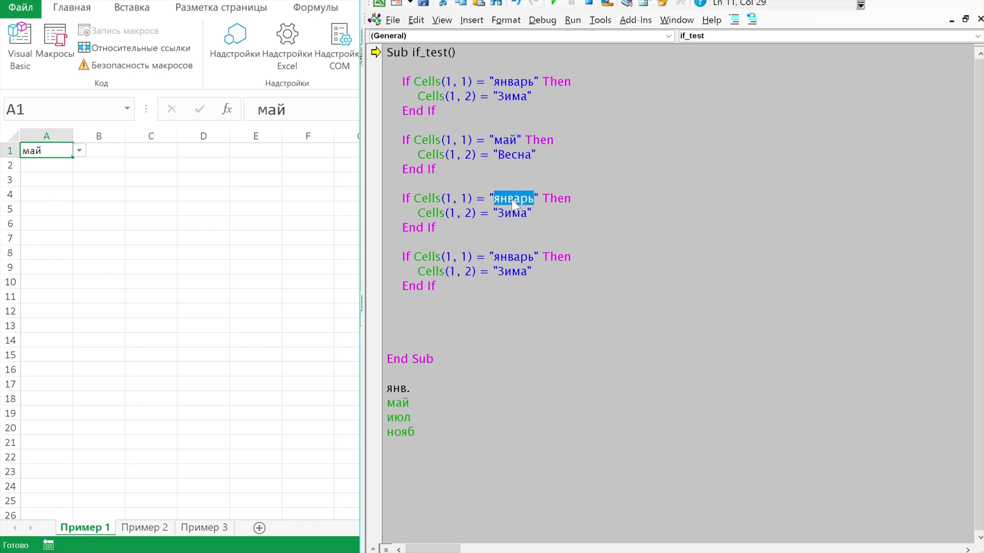
type("Июль")
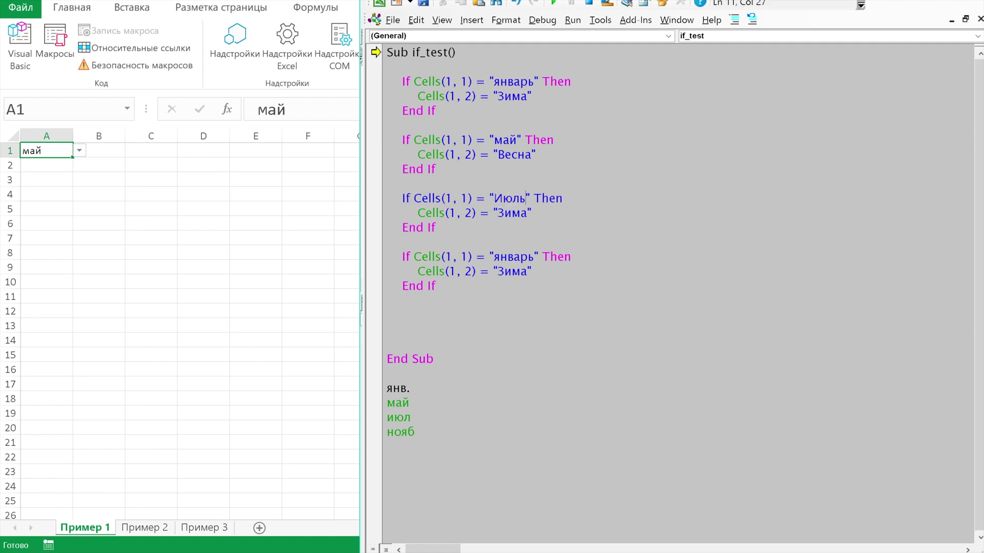
key("Down")
key("BackSpace")
key("BackSpace")
key("BackSpace")
key("BackSpace")
type("Лето")
left_click(387, 447)
- Replace январь with ноябрь in the fourth block's condition
left_click(521, 272)
left_click(387, 257)
left_click(445, 256)
left_click(476, 256)
key("Delete")
key("Delete")
key("Delete")
key("Delete")
key("Delete")
key("Delete")
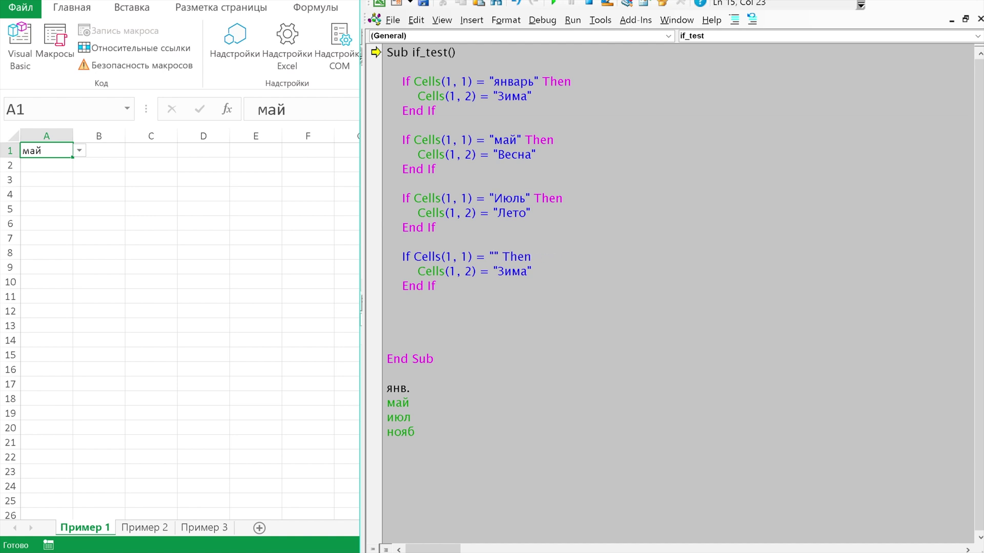
type("ноябрь")
- Lowercase the month to июль and set the fourth block's season to Осень
left_click(503, 200)
key("BackSpace")
type("и")
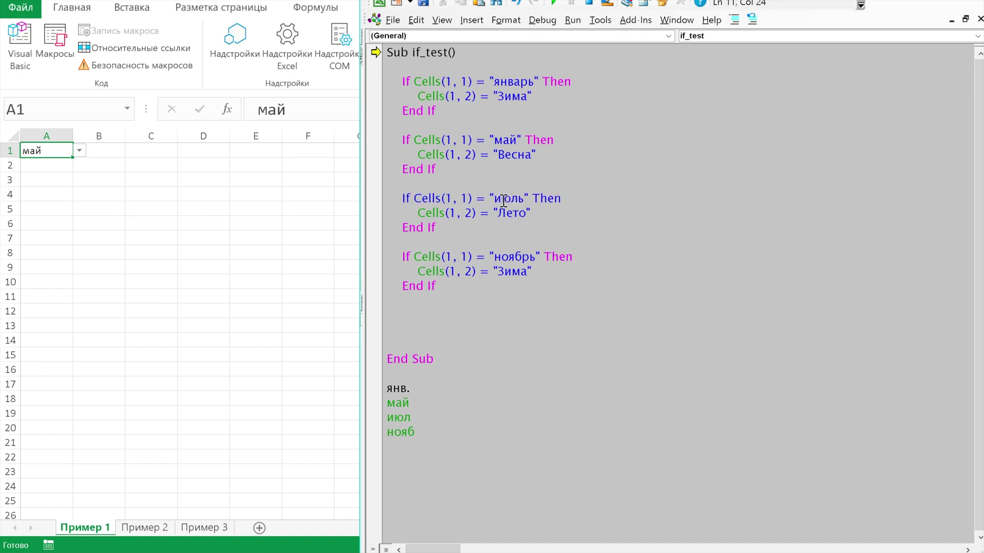
double_click(508, 279)
double_click(509, 274)
type("Осень")
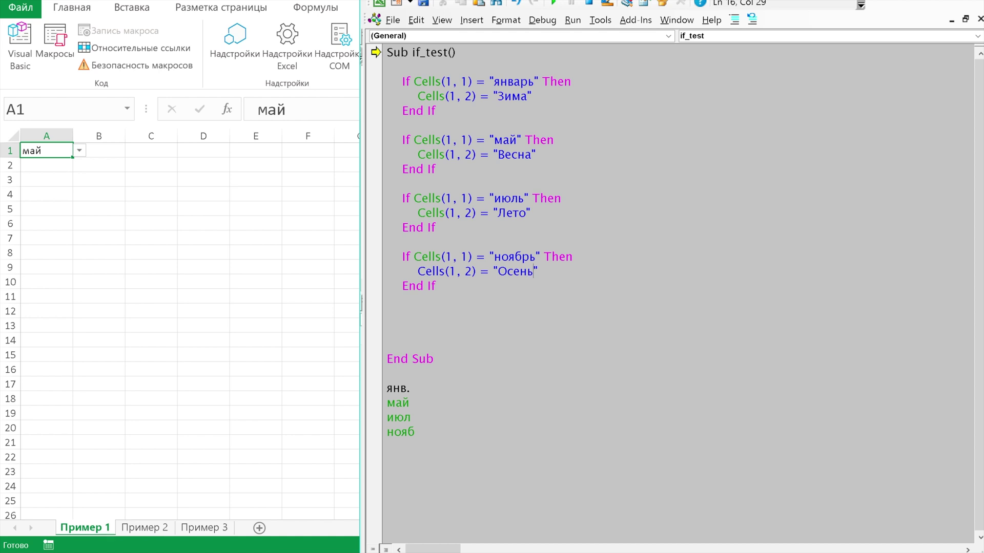
- Step with F8 through the if_test blocks, writing Весна into B1 for май
left_click(415, 77)
key("F8")
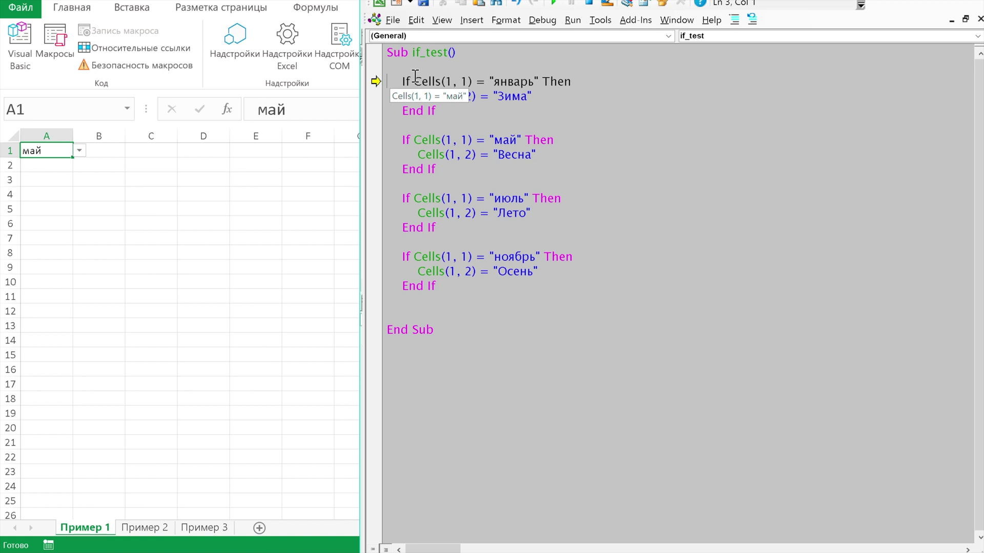
key("F8")
key("F8")
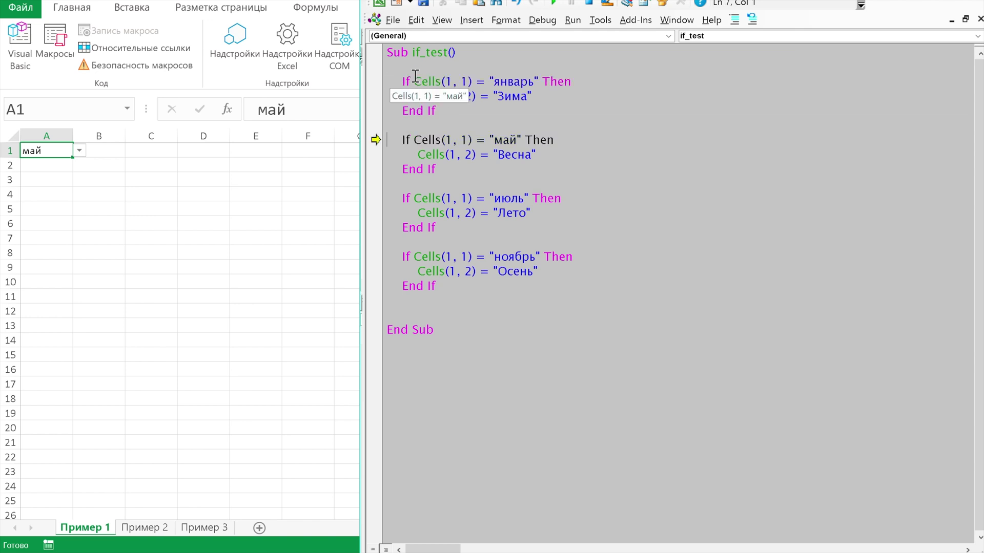
key("F8")
key("F8")
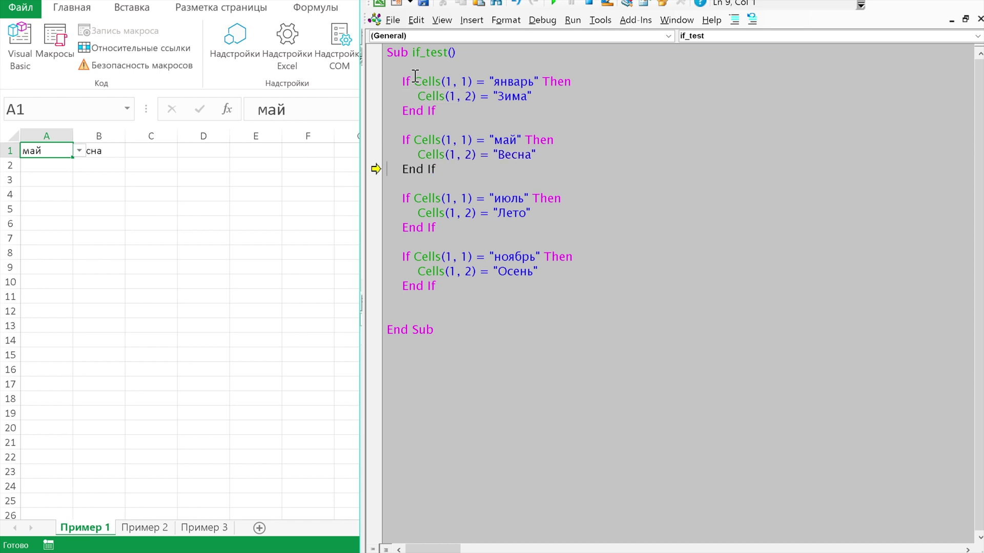
key("F8")
key("F8")
key("F8")
key("F8")
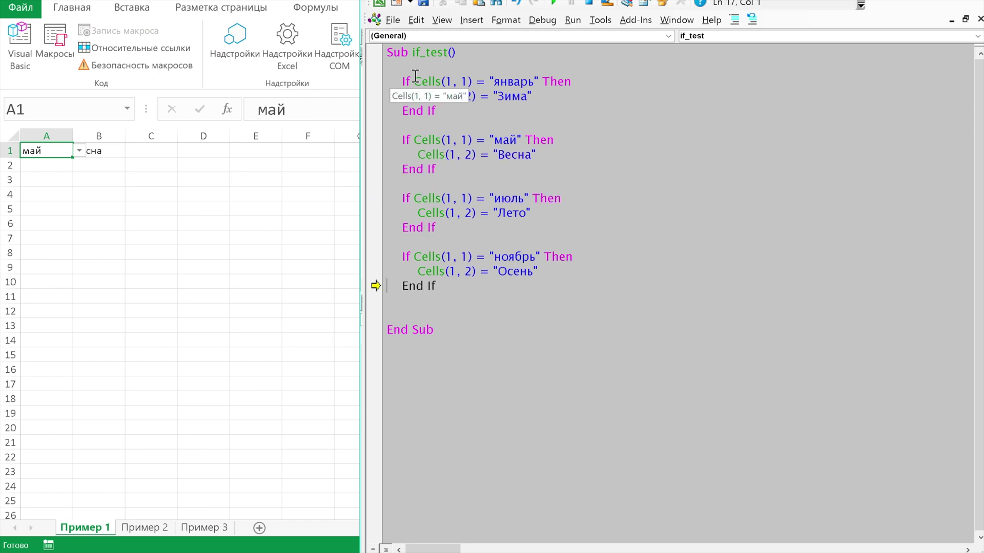
key("F8")
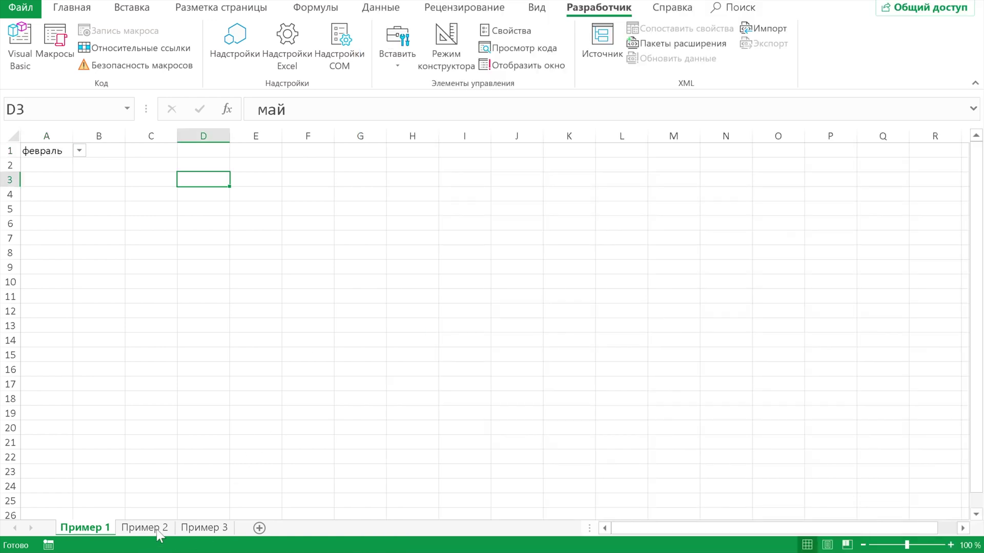
- On the Пример 2 sheet, view the dropdown of allowed months for A1
left_click(156, 530)
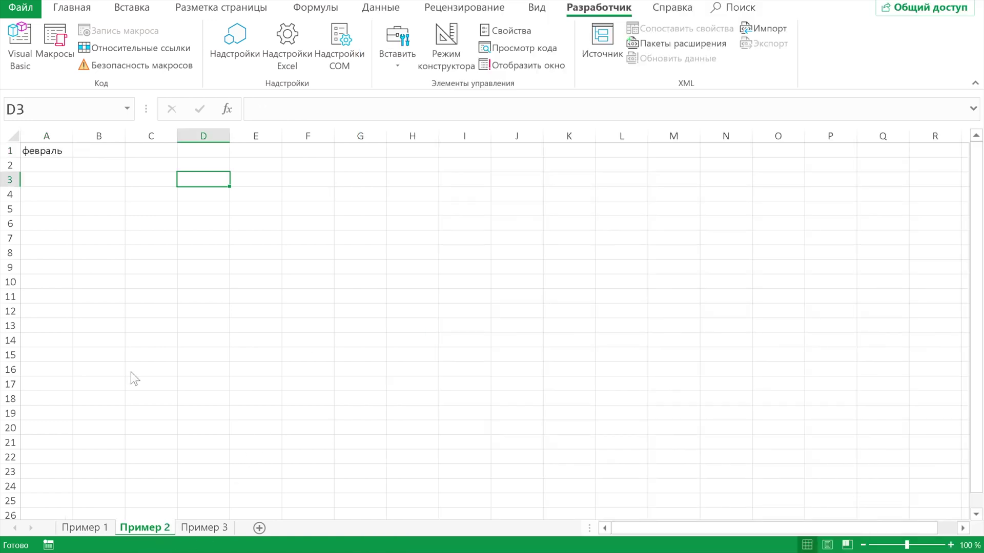
left_click(51, 152)
left_click(80, 151)
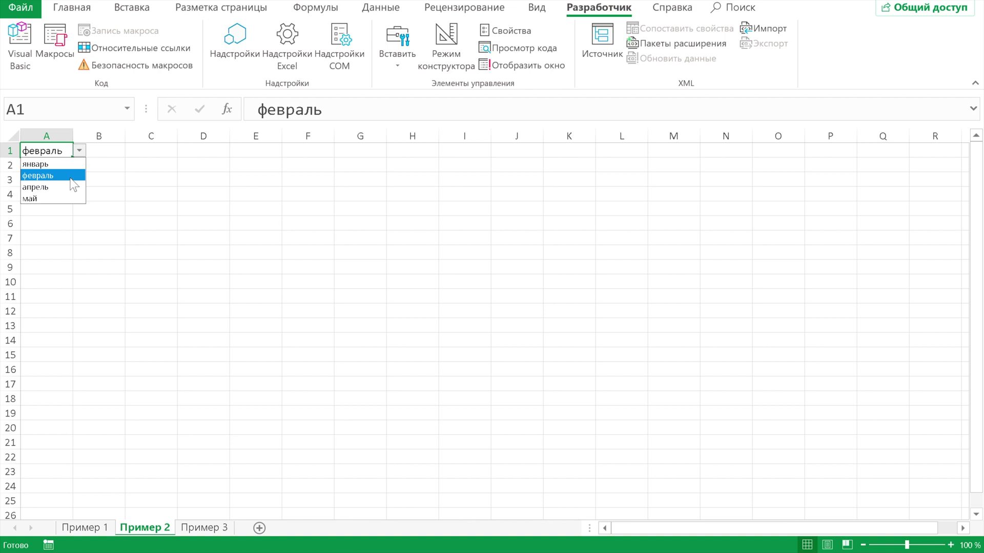
- Back in the VBA editor, remove the extra blank lines before End Sub
key("alt+Tab")
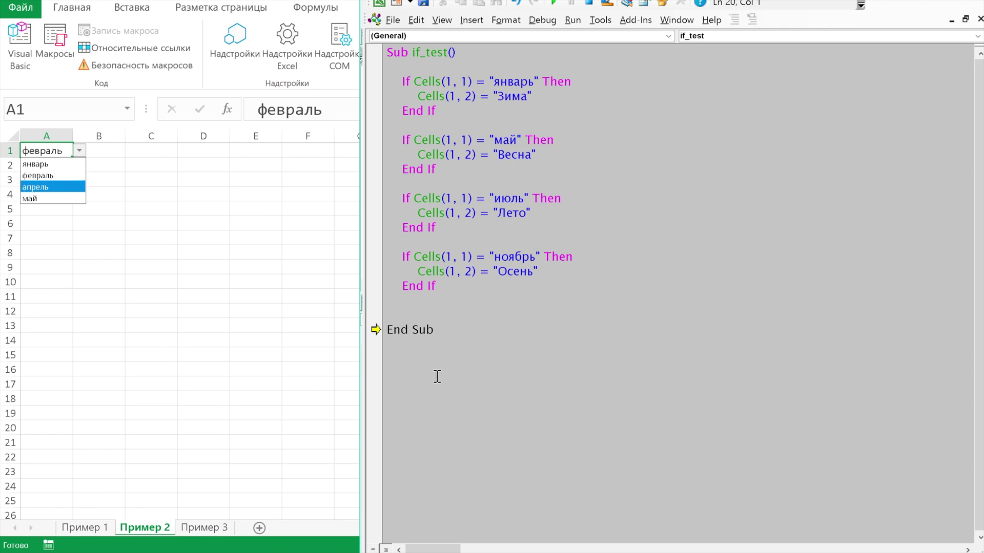
key("Return")
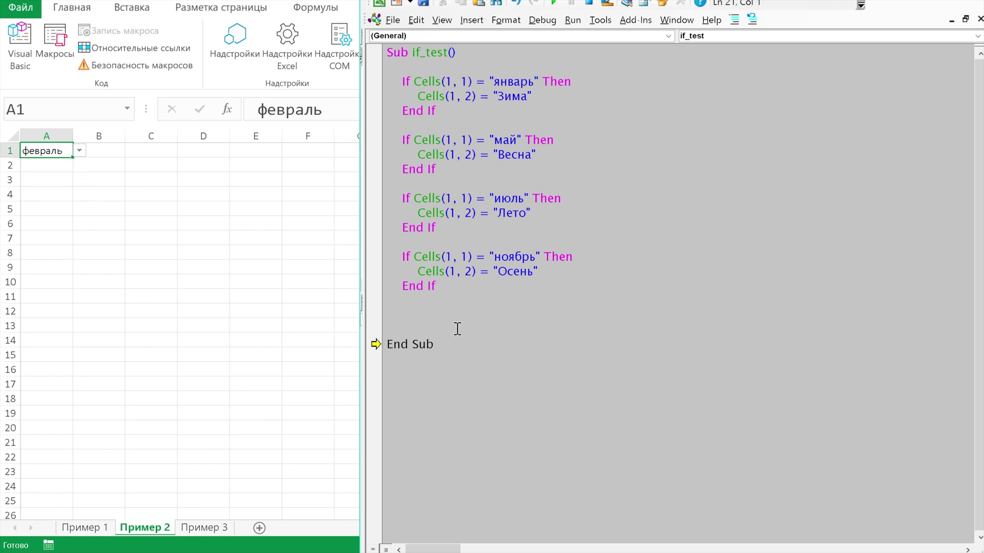
key("BackSpace")
key("BackSpace")
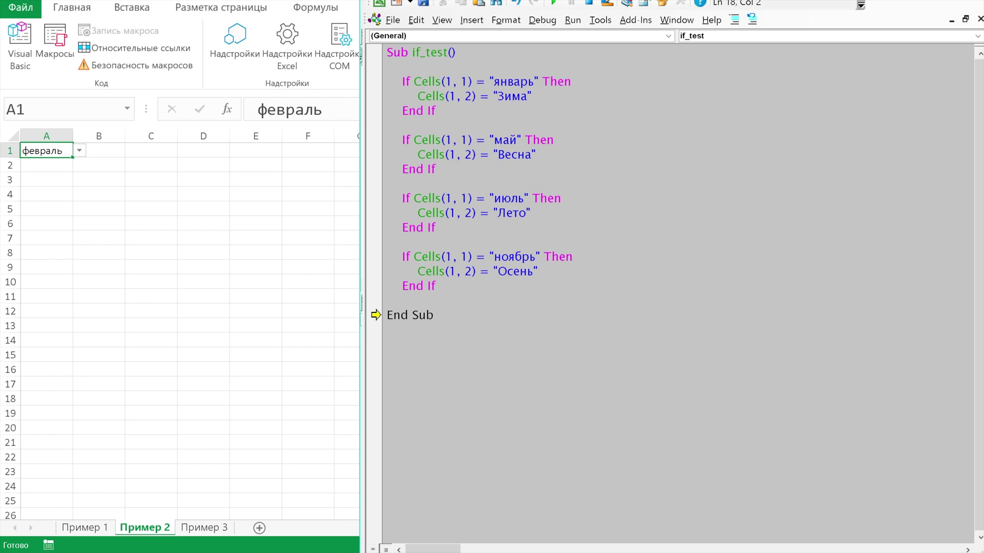
- Declare a new Sub if_test_two() below the if_test macro
left_click(387, 329)
left_click(401, 344)
type("sub ")
type("f")
key("BackSpace")
type("if_test")
type("_twi")
key("BackSpace")
type("o()")
key("Return")
key("Return")
key("Return")
key("Return")
key("Up")
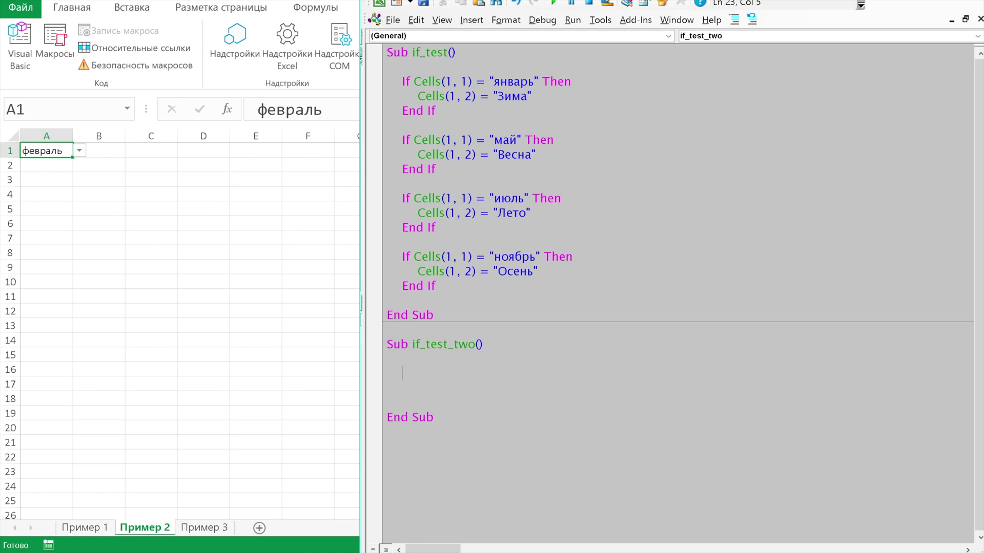
- Add the condition If Cells(1,1) = "январь" Or Cells(1,1) = "февраль" Then
type("if cells(")
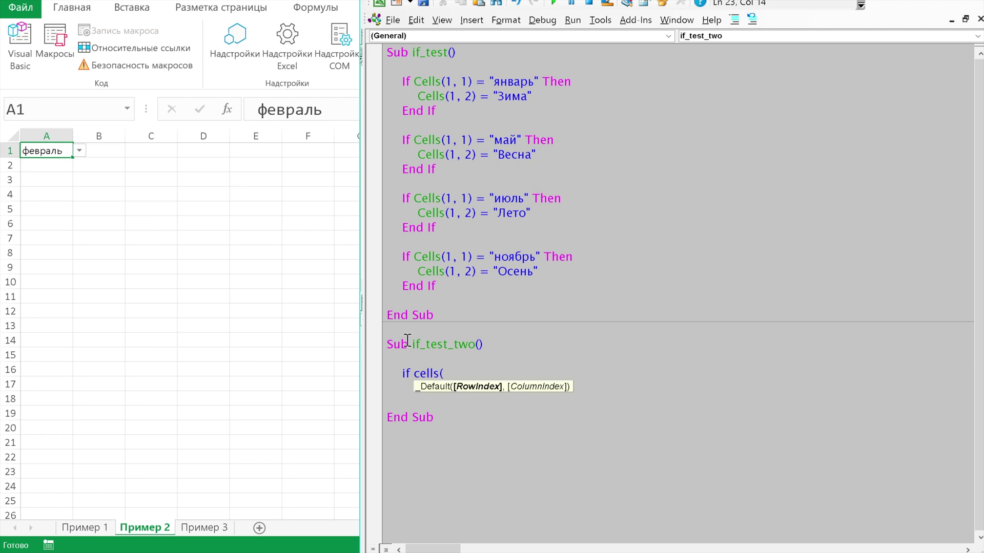
type("1,1) = @")
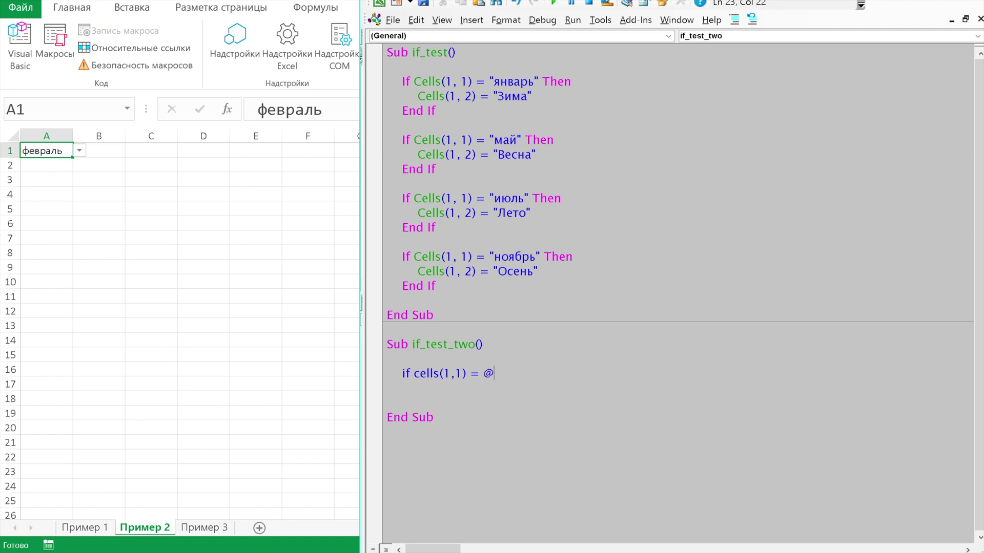
key("BackSpace")
type("\"январь\" ")
type("or ")
type("cel")
key("BackSpace")
type("ells(1,1) = ")
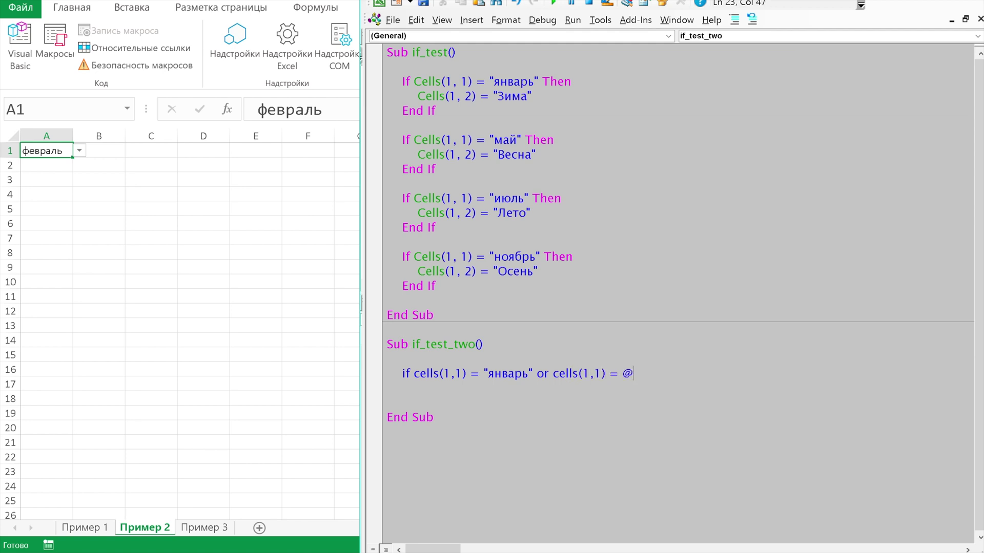
type("\"")
type("ф")
type("е")
key("BackSpace")
type("евраль\"")
type(" then")
key("Return")
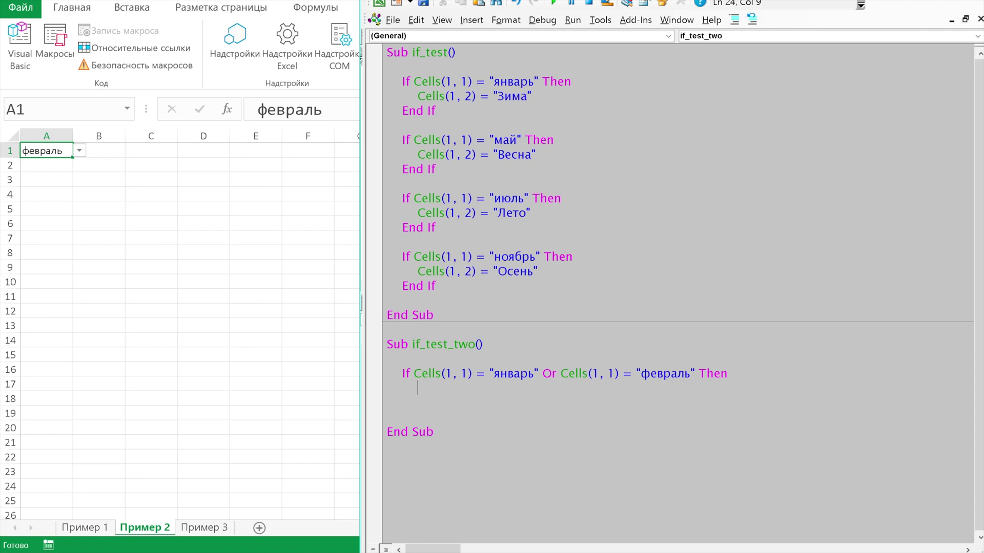
- Write Cells(2,1) = "Зима" and begin an ElseIf Cells(1,1) = line
type("cells(2,1) = ")
type("\"")
type("Зима")
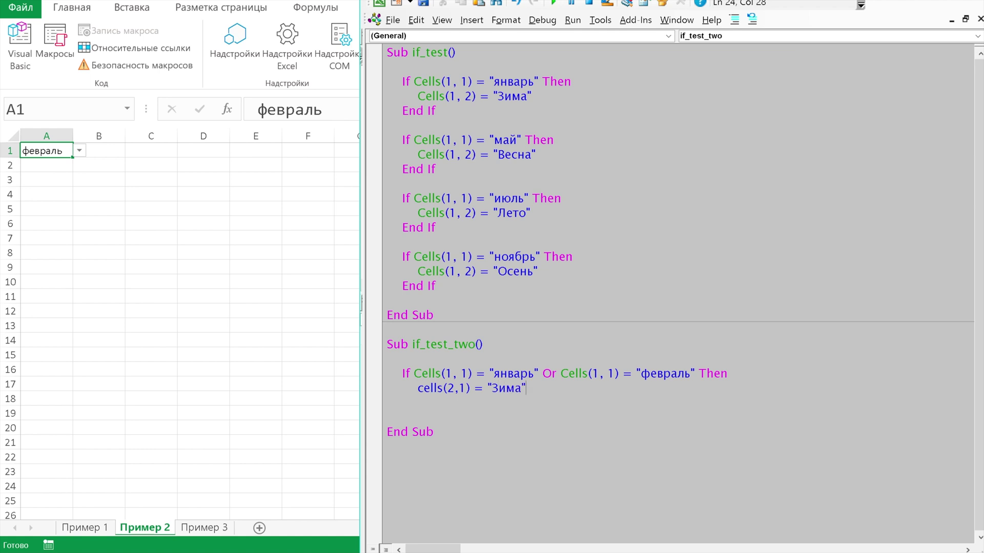
key("Return")
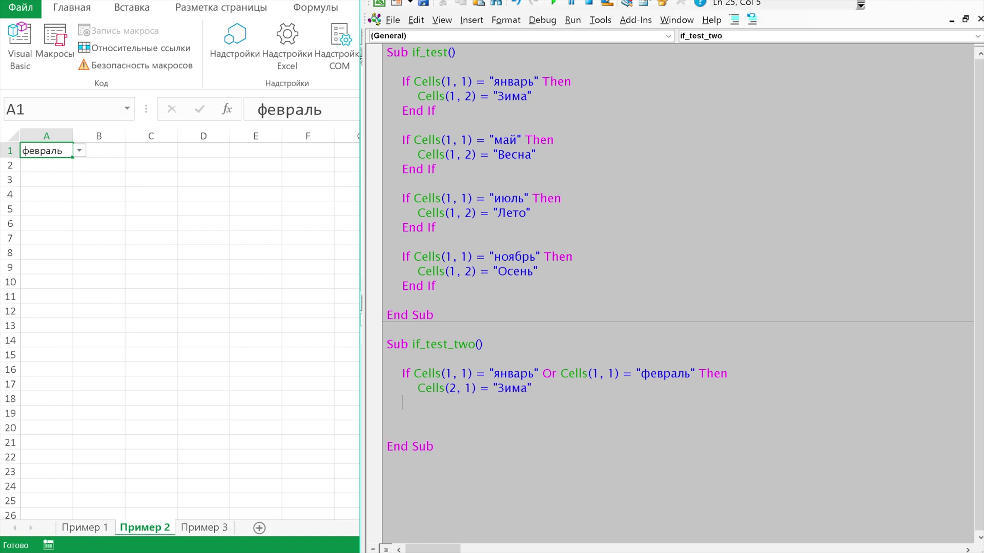
type("ут")
key("BackSpace")
key("BackSpace")
type("e")
type("lseif")
type("cells")
key("BackSpace")
key("BackSpace")
type("ls(1,1) = \"")
left_click(80, 151)
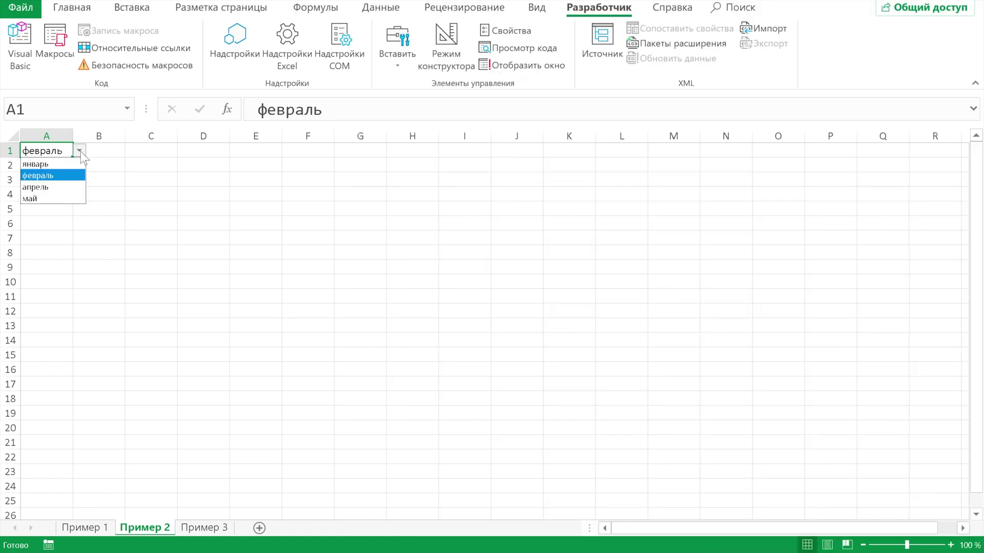
- Complete the ElseIf condition for A1 equal to "апрель" Or "май"
key("alt+Tab")
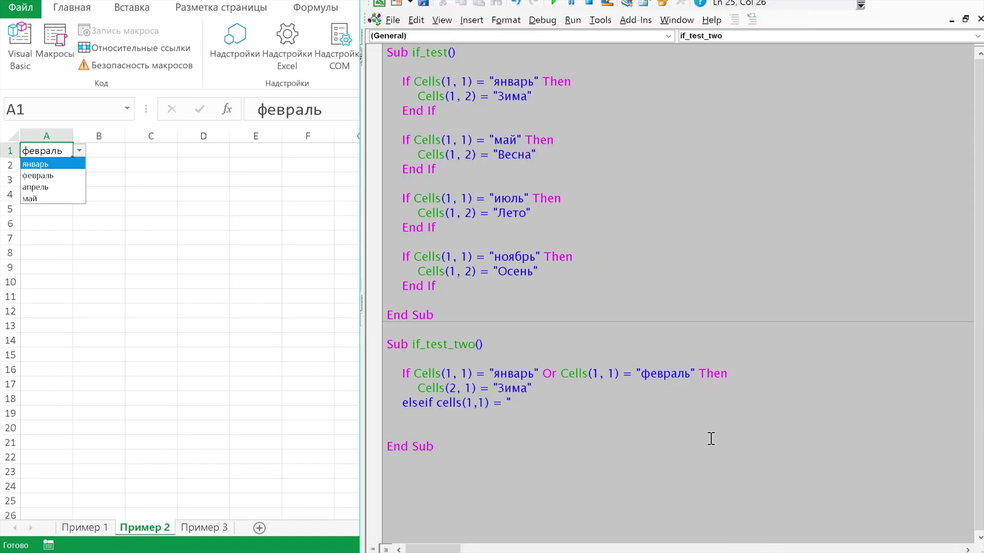
left_click(610, 427)
type("а")
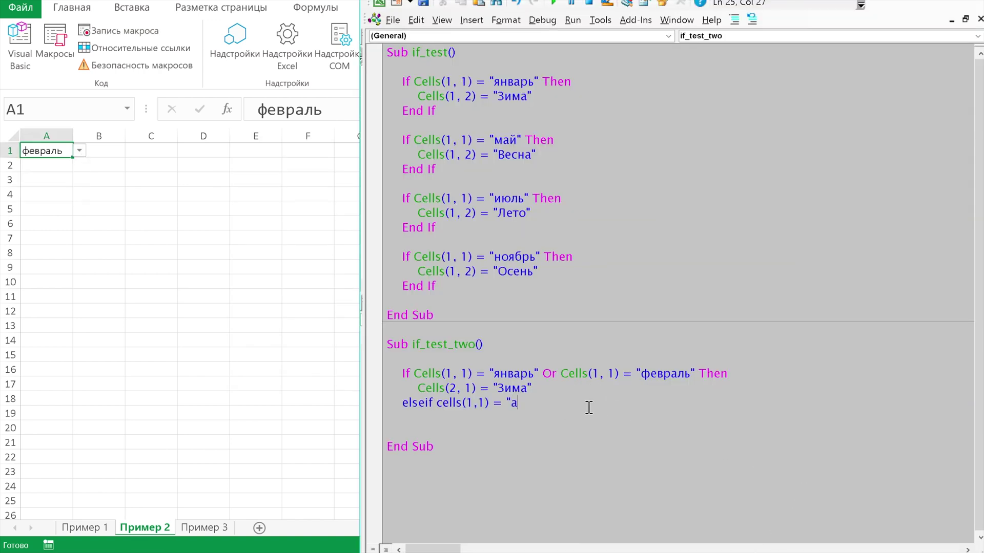
type("рпель")
key("BackSpace")
key("BackSpace")
key("BackSpace")
key("BackSpace")
key("BackSpace")
type("прель\"")
type(" or cells(1,1) = ")
type("\" ")
type("май\"")
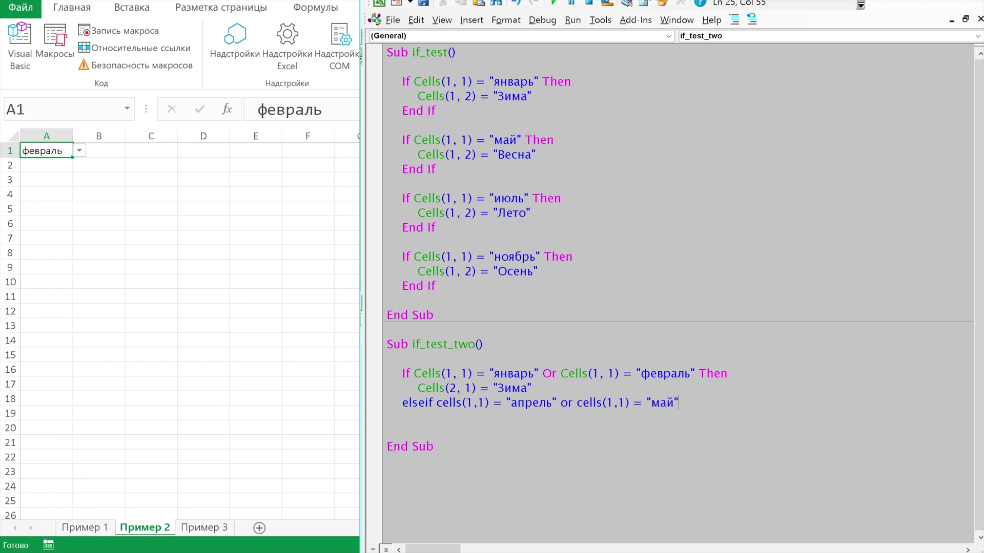
type("then")
key("Return")
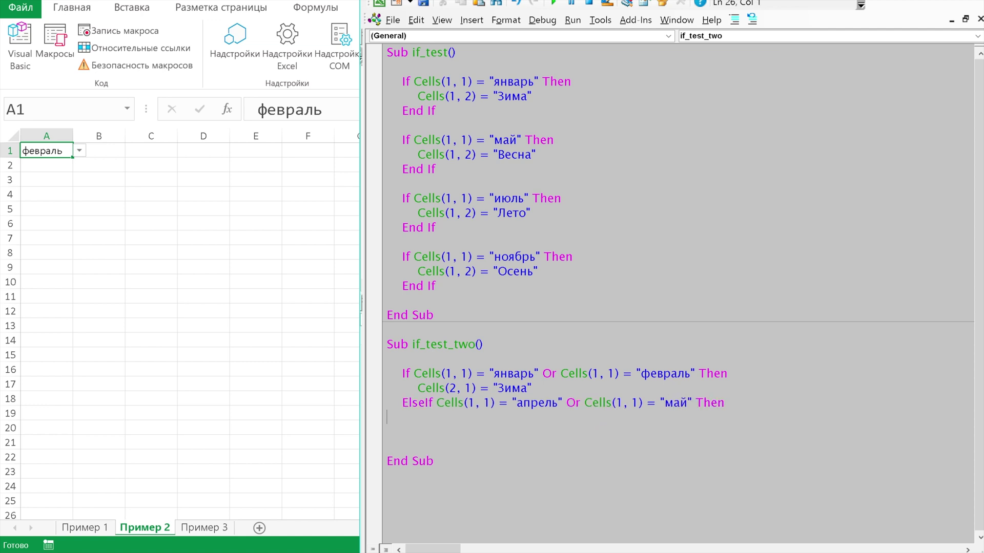
- Add Cells(2,1) = "Весна" in the ElseIf branch and close it with End If
type("cells(2,1) = \"Весна\"")
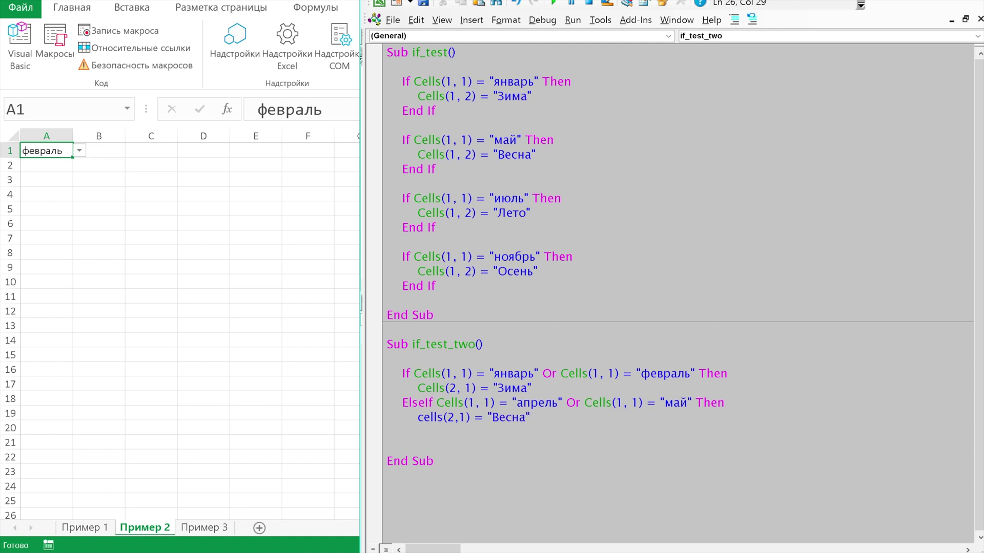
key("Return")
type("end if")
key("Return")
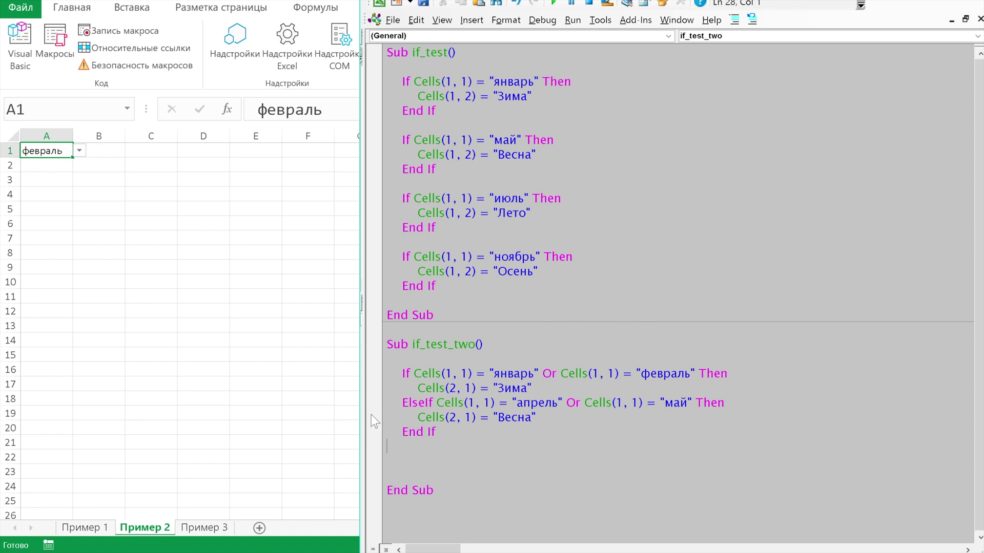
left_click(391, 404)
key("Return")
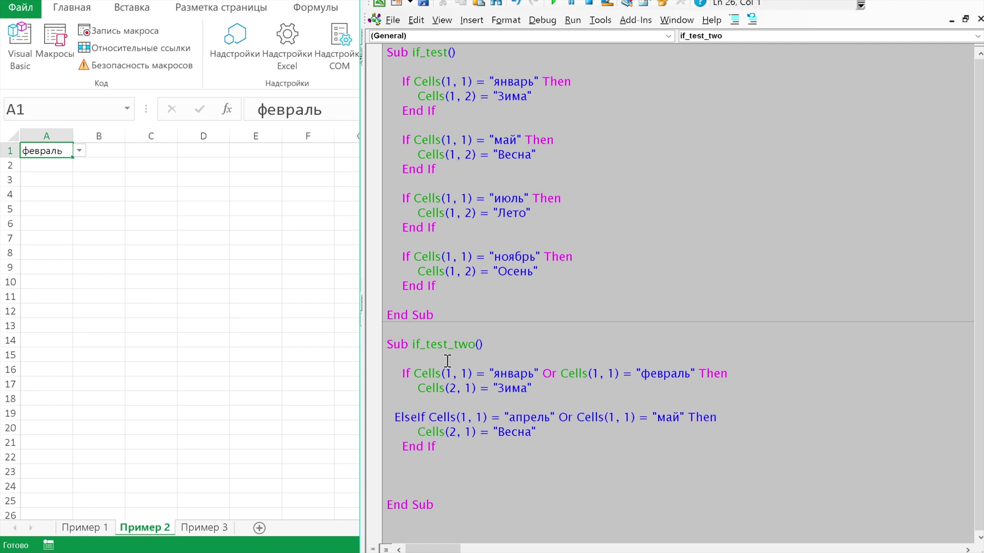
- Step through if_test_two with F8 and add a blank line above End If
left_click(471, 337)
left_click(518, 339)
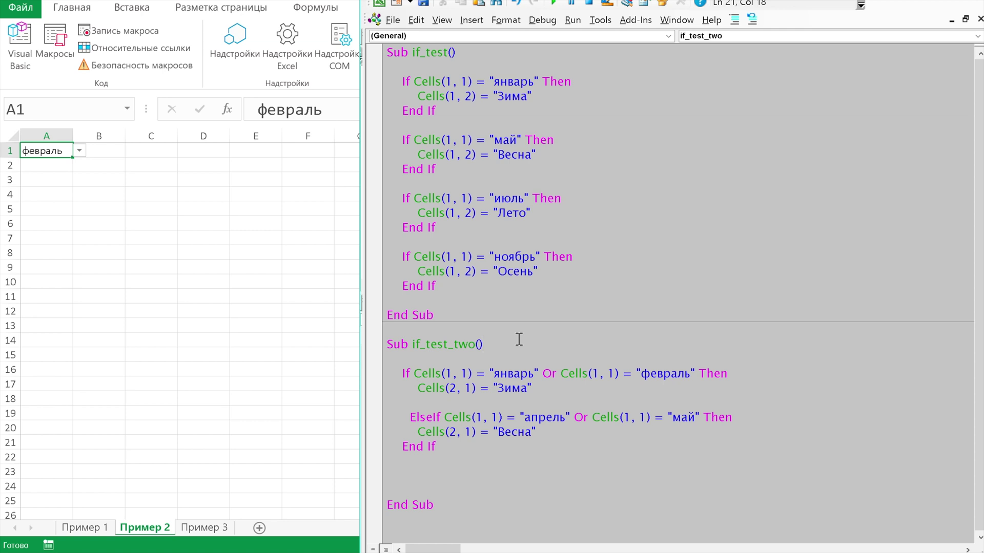
key("F8")
key("F8")
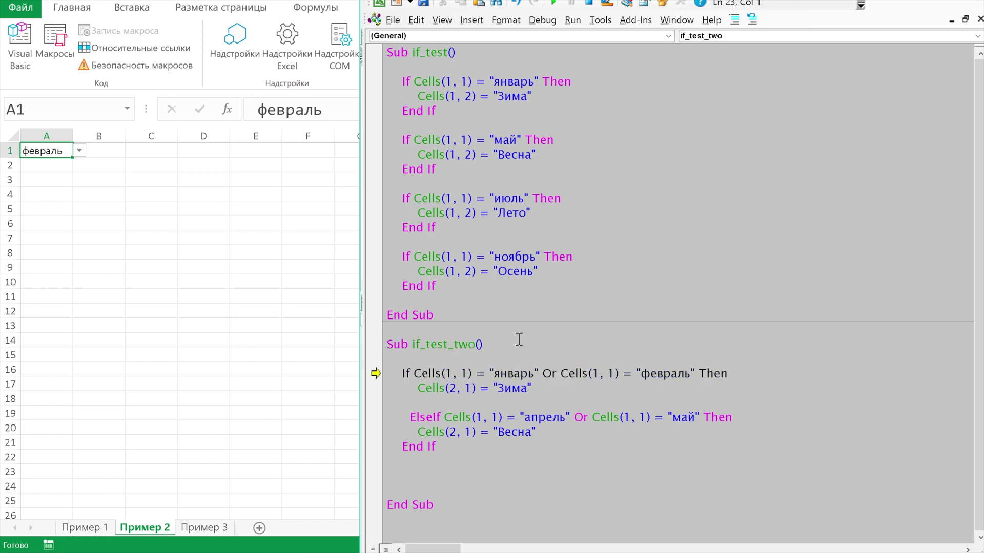
key("F8")
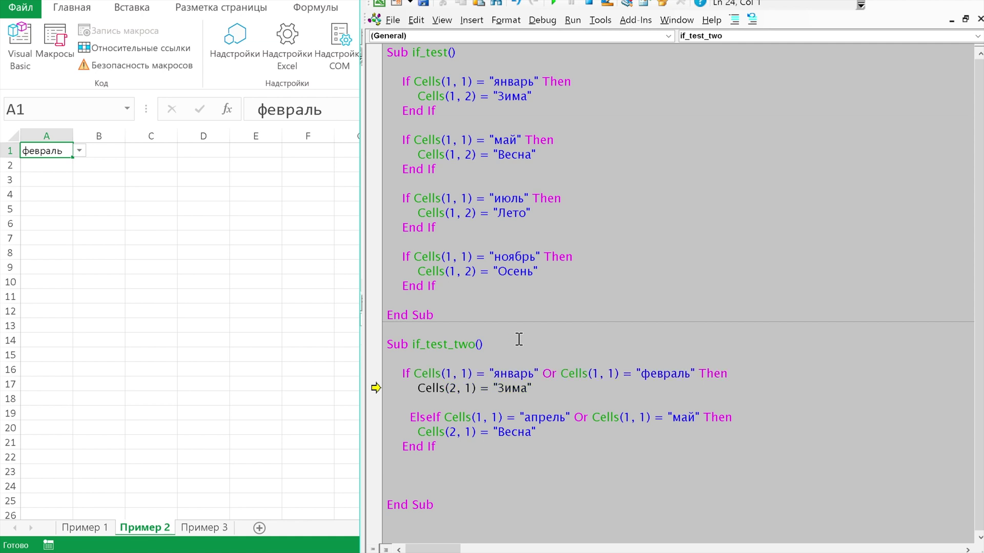
key("F8")
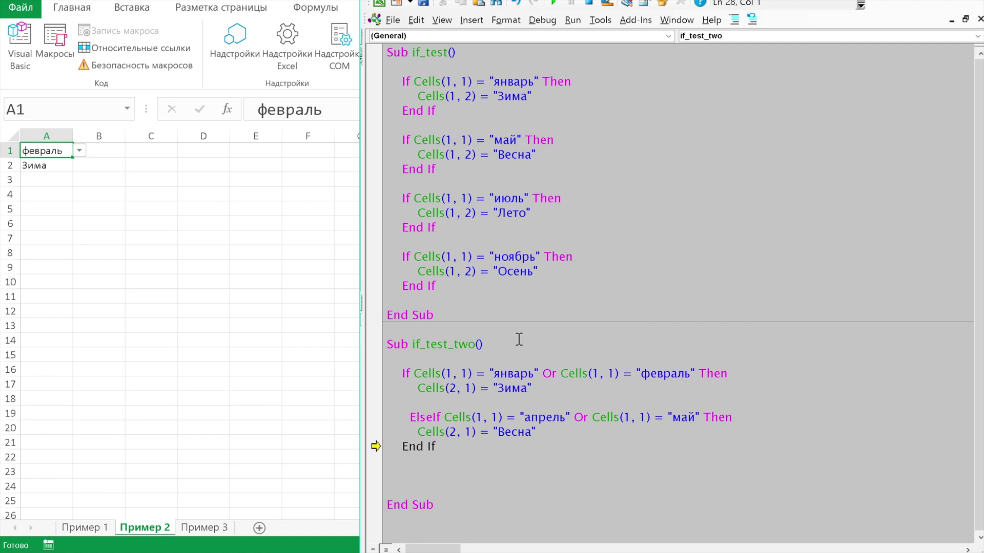
key("Return")
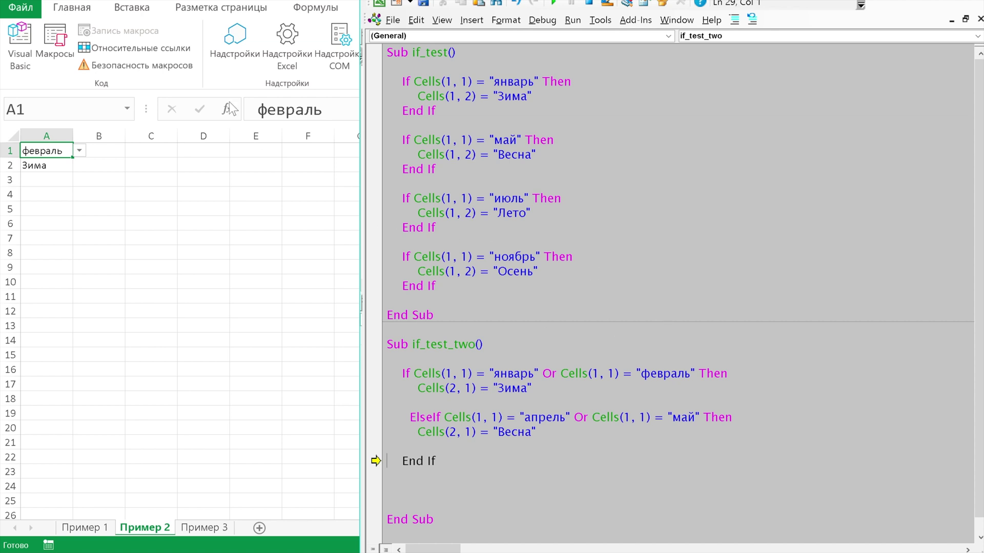
- Set A1 to апрель and step through if_test_two again so A2 shows Весна
left_click(79, 150)
left_click(59, 187)
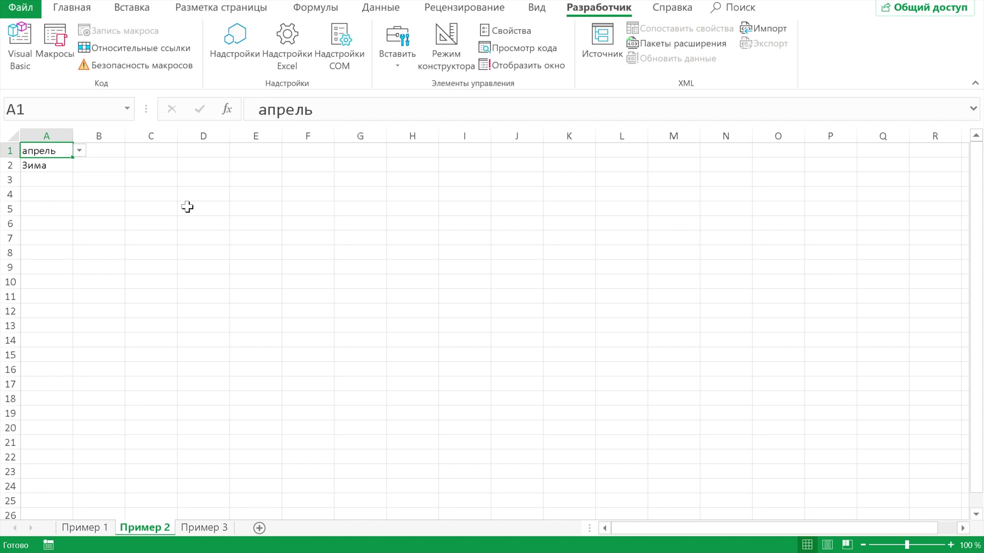
key("alt+F11")
left_click(524, 344)
key("F8")
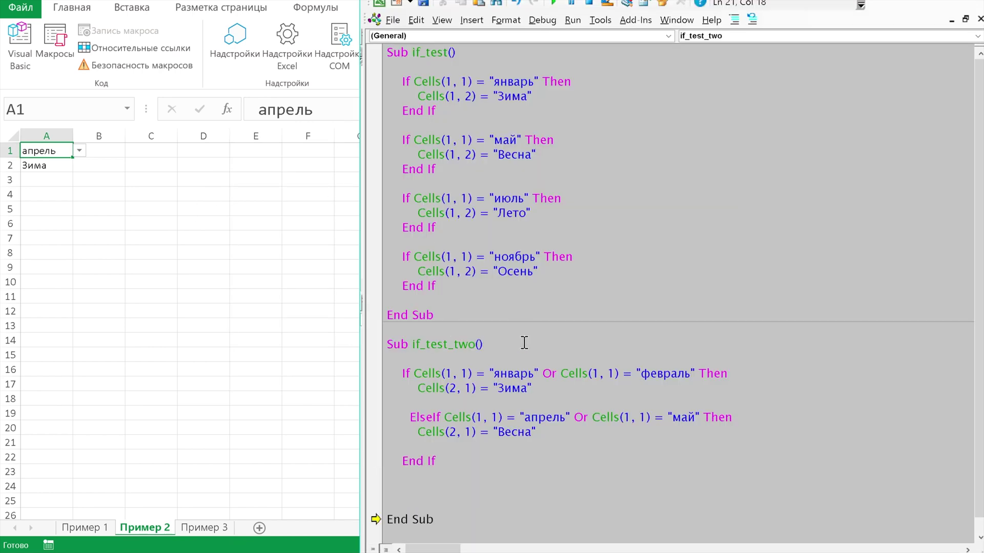
key("F8")
key("F8")
key("F8")
key("F8")
key("F8")
key("F8")
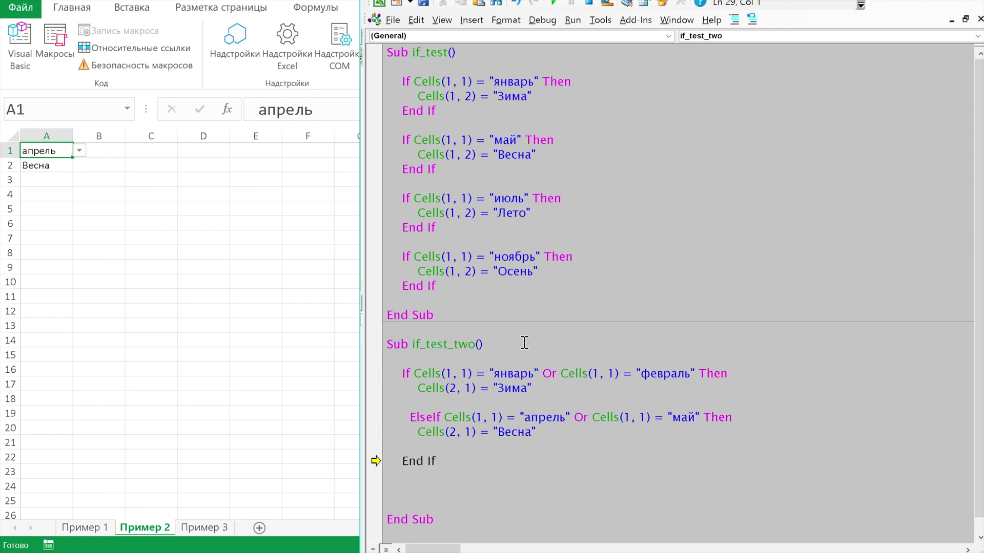
left_click(440, 521)
key("Return")
key("Return")
key("Return")
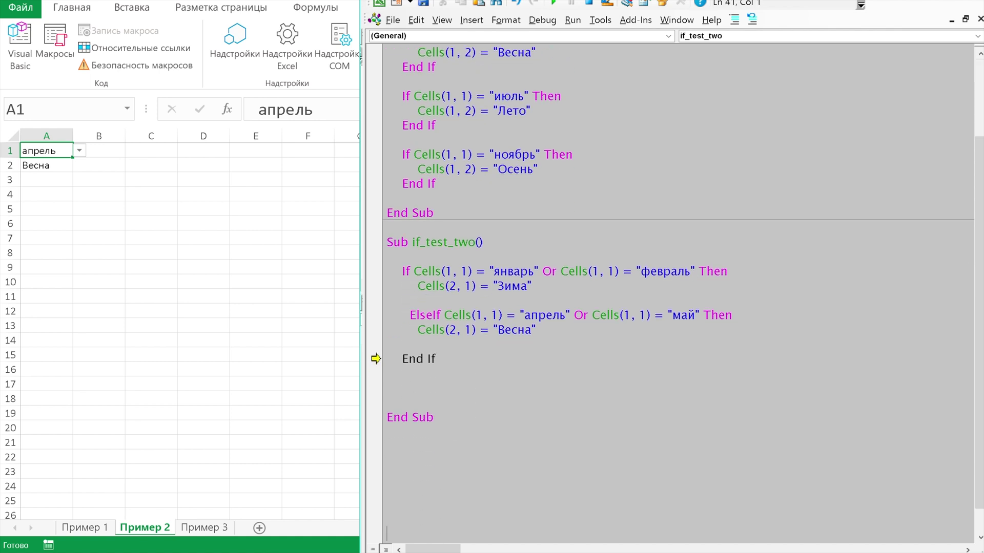
- Declare Sub if_test_three() with If Cells(2,1) < 1000 And Cells(2,2) < 7 Then
left_click(387, 490)
type("sub if_test_three()")
key("Return")
key("Return")
key("Return")
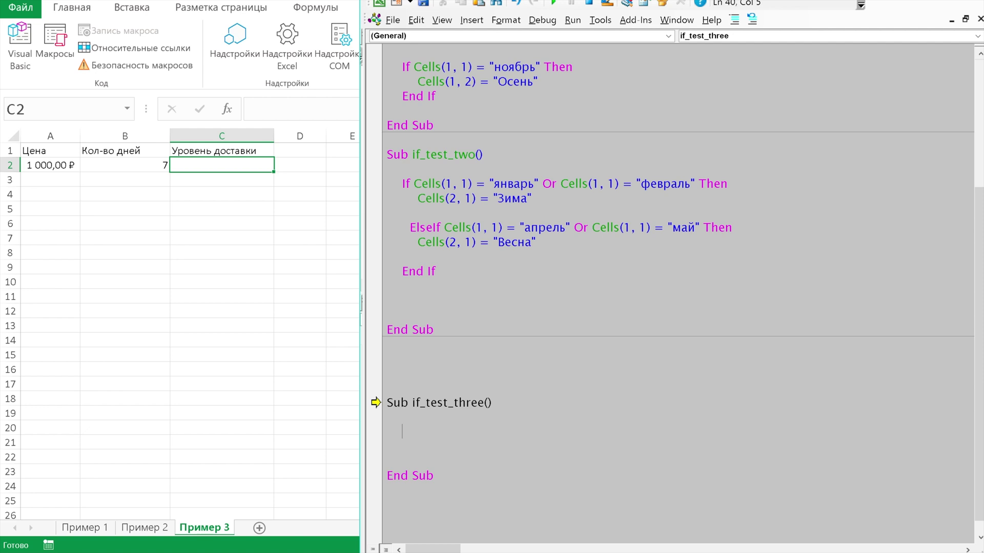
type("if cells(1,")
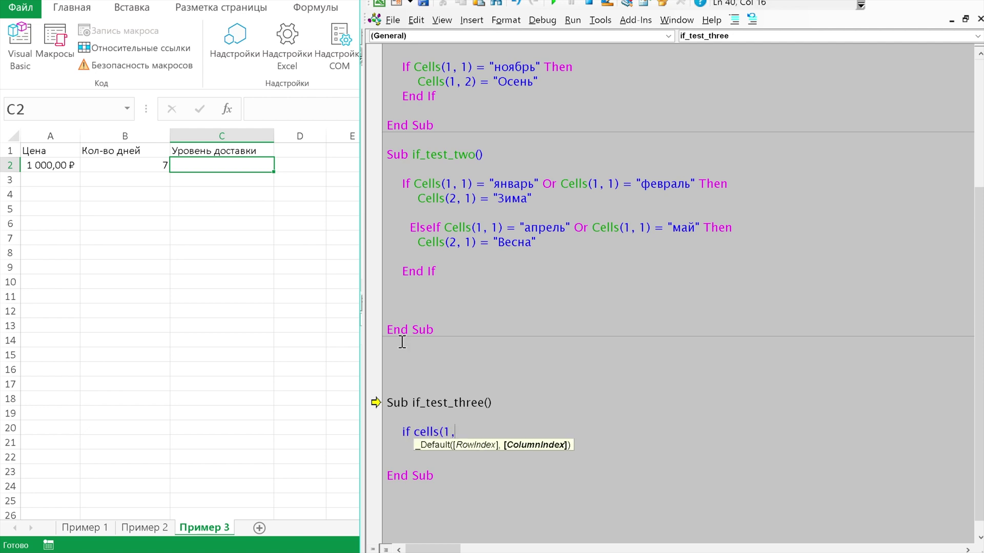
type("2")
key("BackSpace")
key("BackSpace")
type("2")
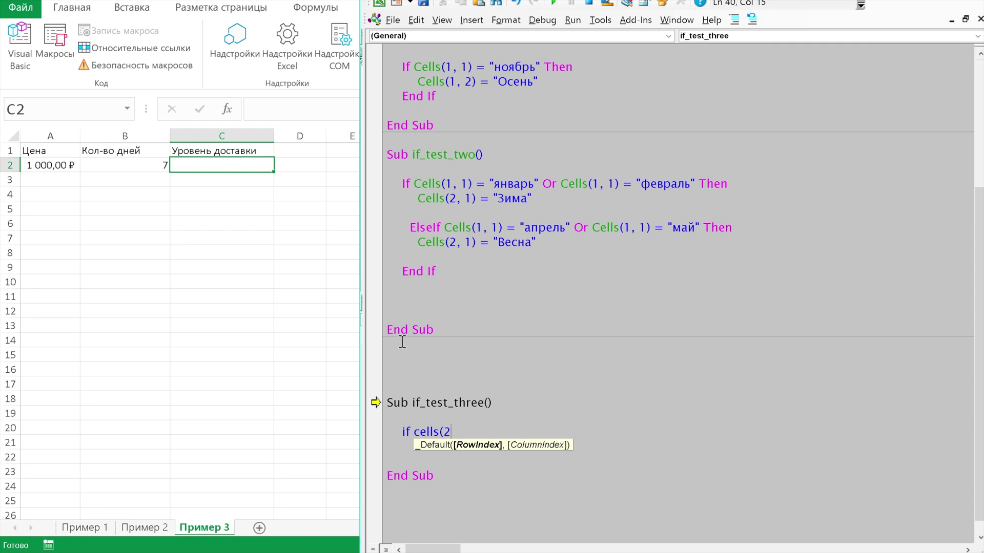
type(",1) ")
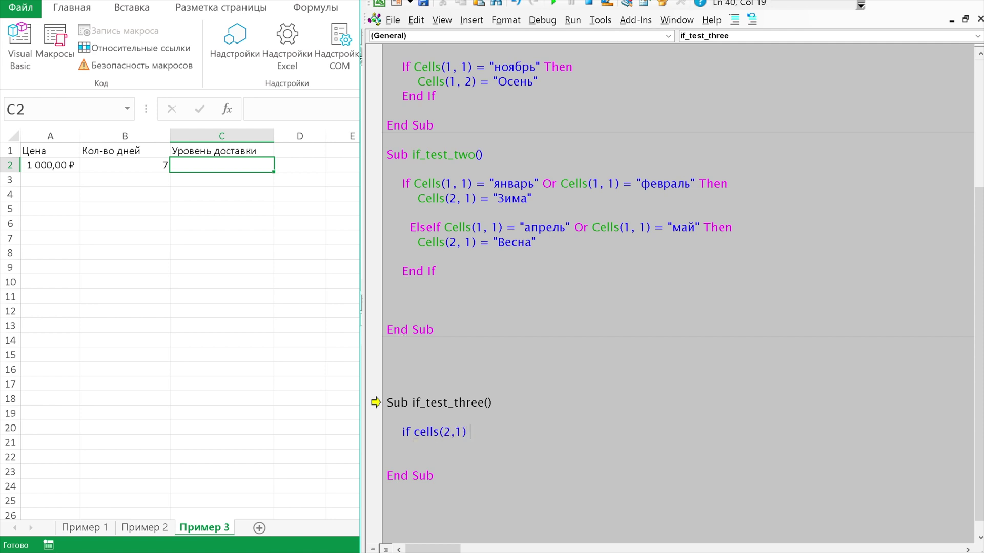
type("<")
type("1000")
type("фтв")
key("BackSpace")
key("BackSpace")
key("BackSpace")
type("and ")
type("if")
key("BackSpace")
key("BackSpace")
key("BackSpace")
type("cells(")
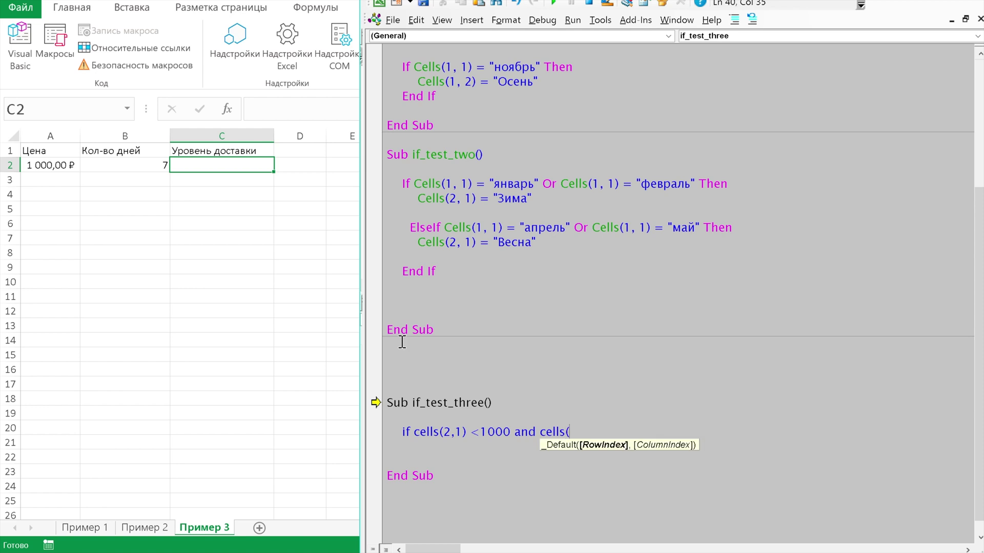
type("2,2)<7 h")
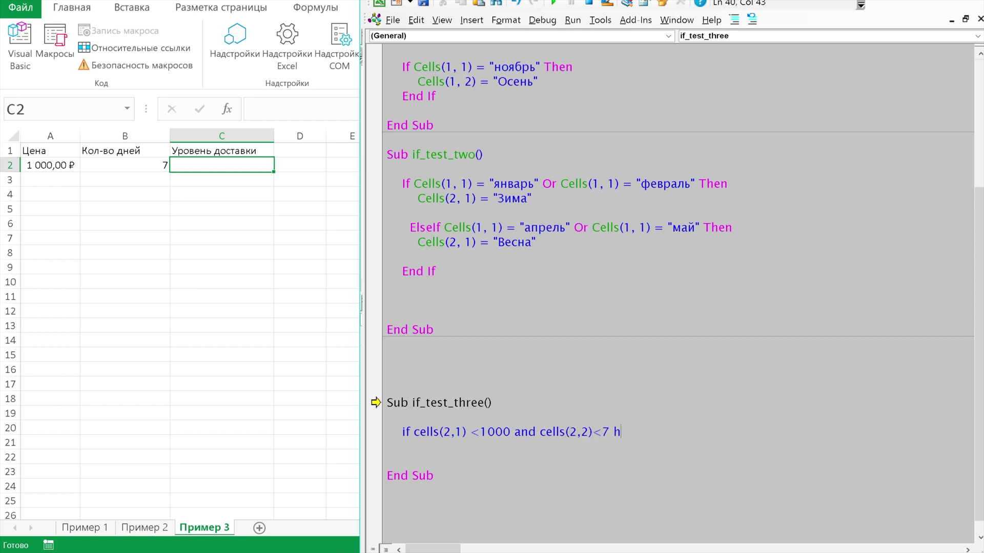
key("BackSpace")
type("then")
key("Return")
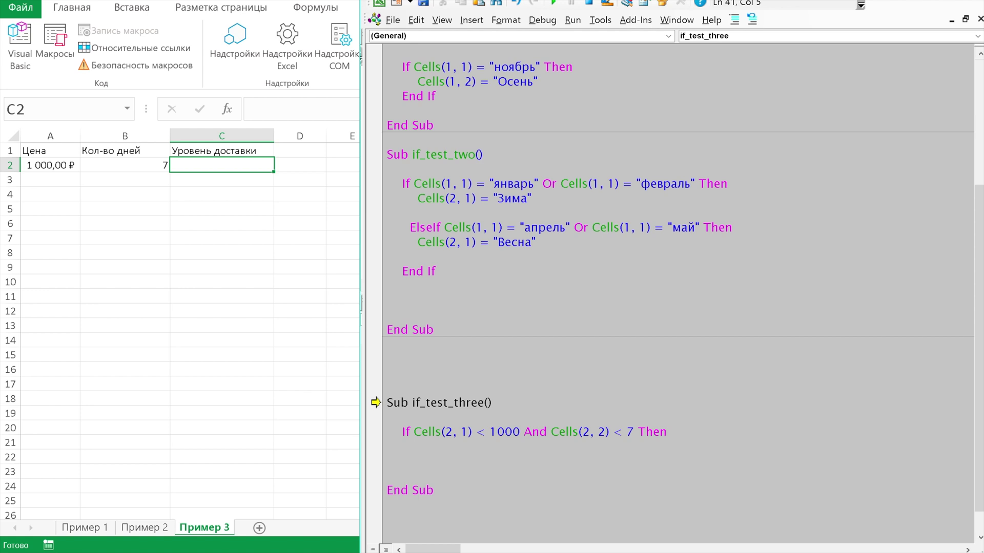
- Write Cells(2,3) = "хороший сервис" inside the If
type("cells(2,3) = ")
type("Э")
key("BackSpace")
type("\"хороший сервис\"")
key("Return")
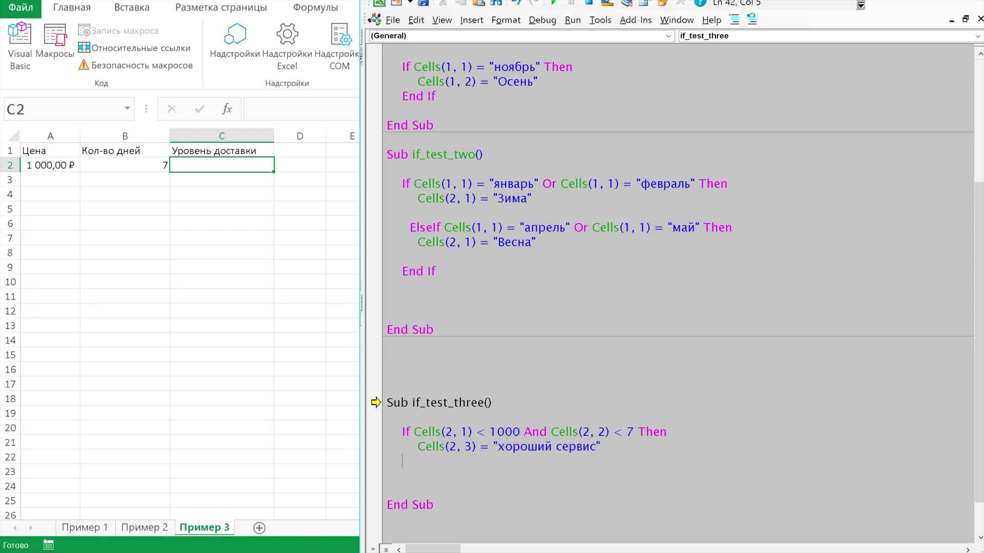
- Add the line ElseIf Cells(2,1) >= 1000 Or Cells(2,2) > 7 Then to if_test_three
key("Return")
type("elseif ")
type("судды")
key("BackSpace")
key("BackSpace")
key("BackSpace")
key("BackSpace")
key("BackSpace")
type("cells(2,1)")
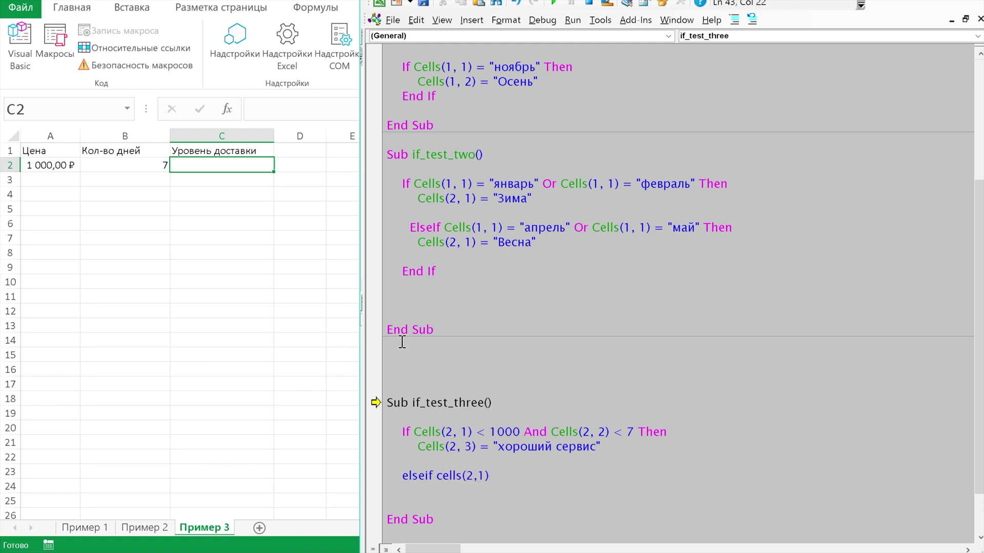
type(" >")
type(" 100")
type("0 ")
type("фтв")
key("BackSpace")
key("BackSpace")
key("BackSpace")
key("BackSpace")
key("BackSpace")
key("BackSpace")
key("BackSpace")
key("BackSpace")
type("= 1000 then")
key("BackSpace")
key("BackSpace")
key("BackSpace")
key("BackSpace")
type("a")
key("BackSpace")
type("or cells(2,2)")
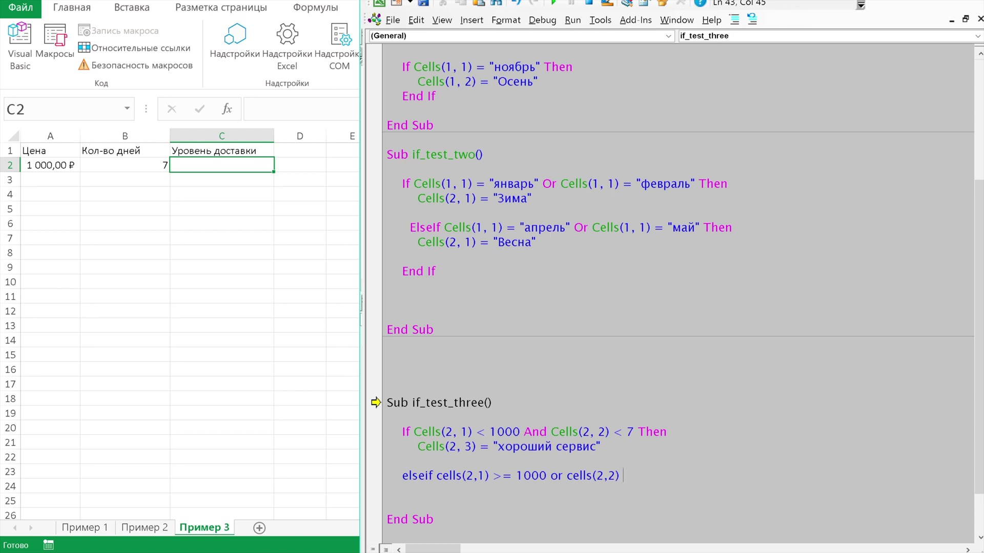
type(">")
type("7 ")
type("еру")
key("BackSpace")
key("BackSpace")
key("BackSpace")
type("then")
key("Return")
- Under the ElseIf, set Cells(2,3) to "плохой сервис" and close the block with End If
key("Tab")
type("cells(2,3) = \"")
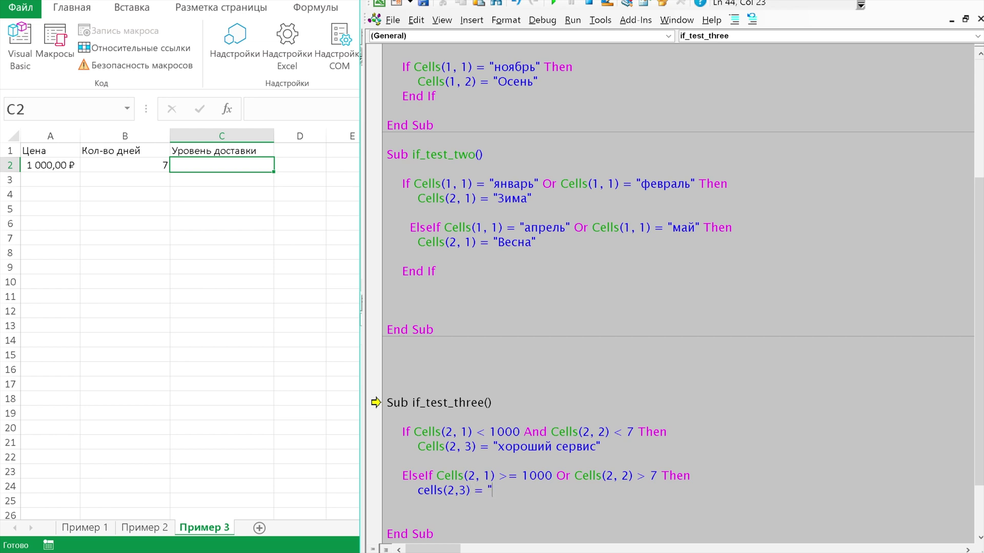
type("плохой сервис")
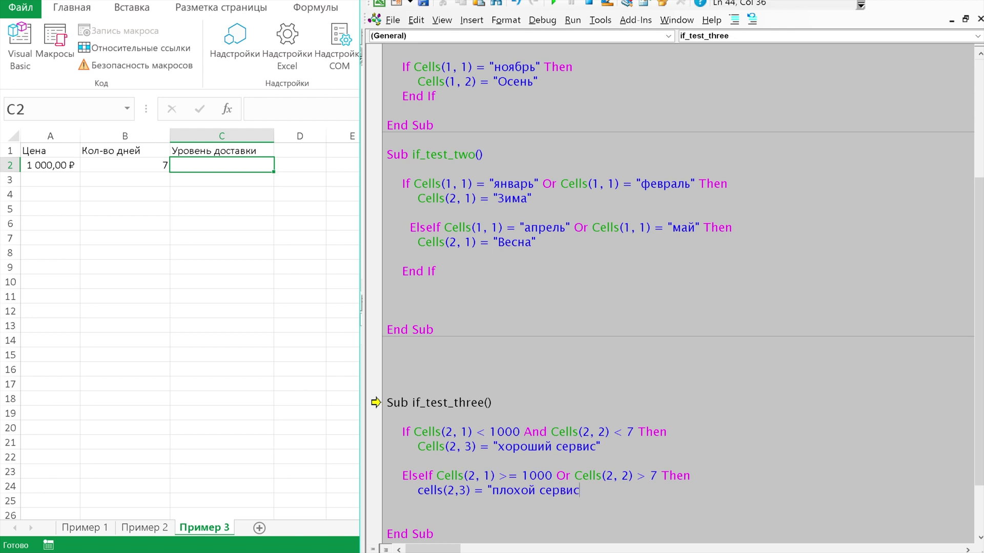
key("Return")
key("Down")
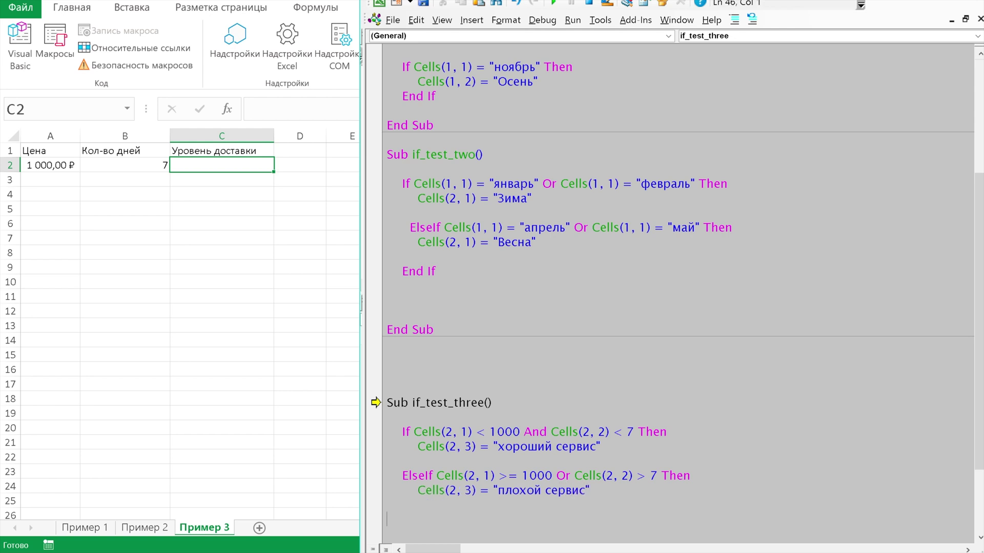
type("end if")
key("Return")
left_click(388, 403)
- Step through if_test_three with F8, changing the price in A2 to 700
key("F8")
key("F8")
key("F8")
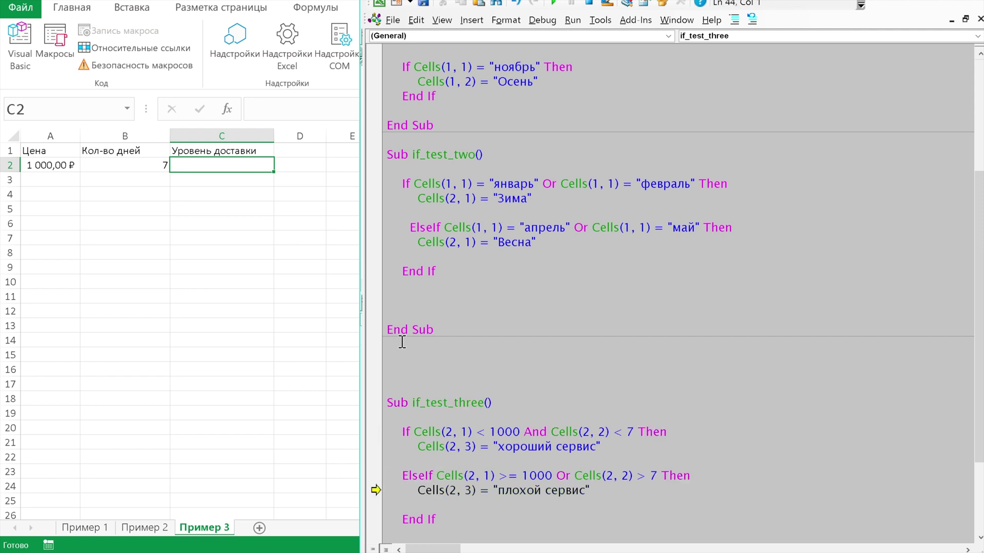
key("F8")
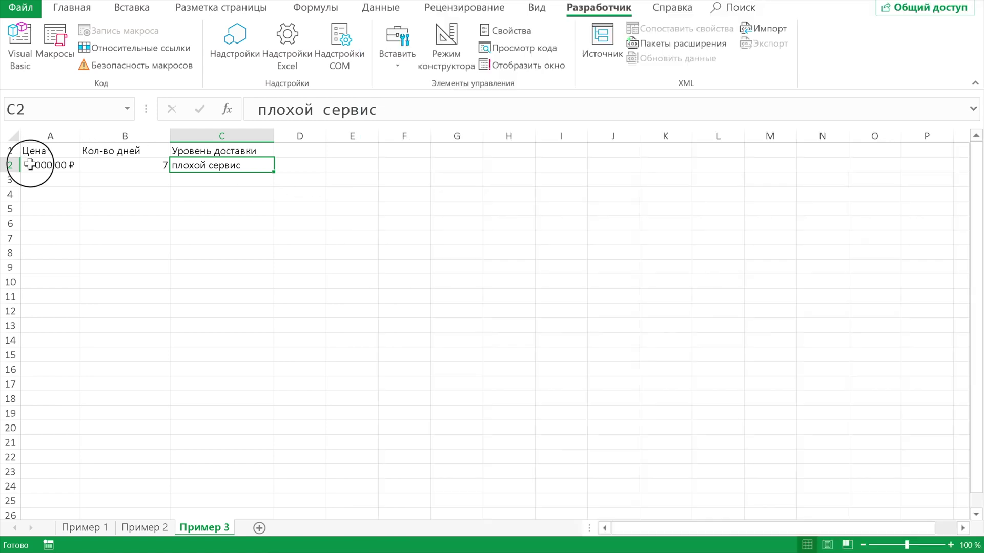
left_click(30, 164)
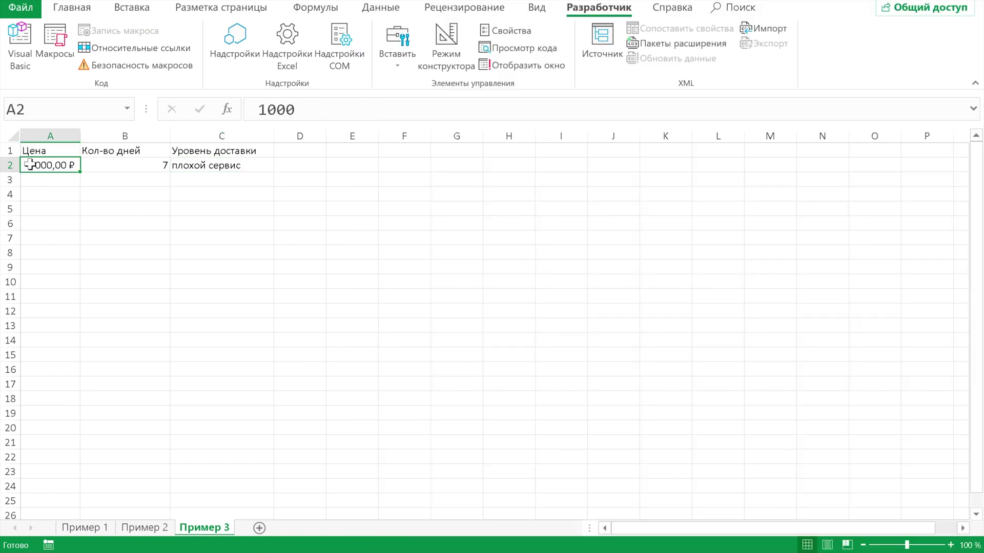
type("700")
key("F8")
key("F8")
key("F8")
key("F8")
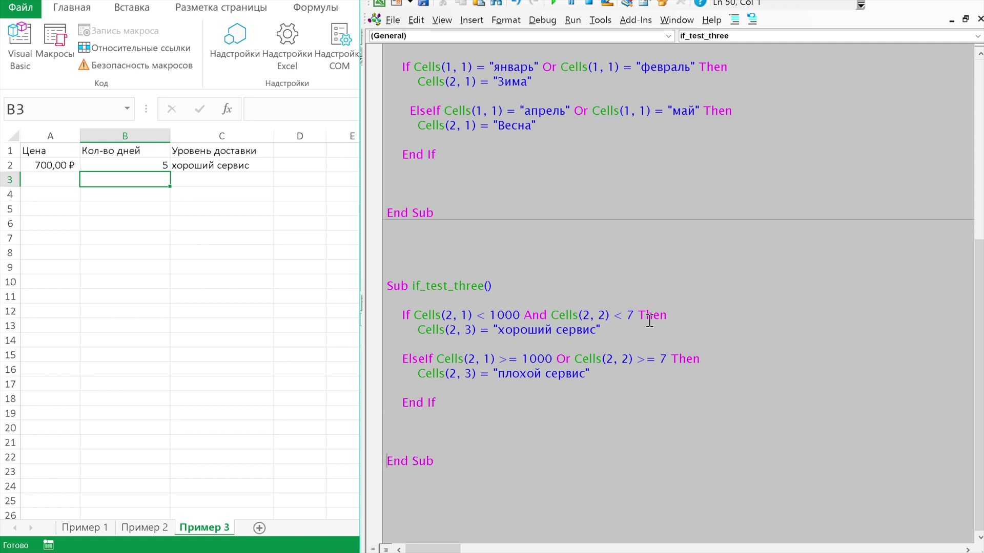